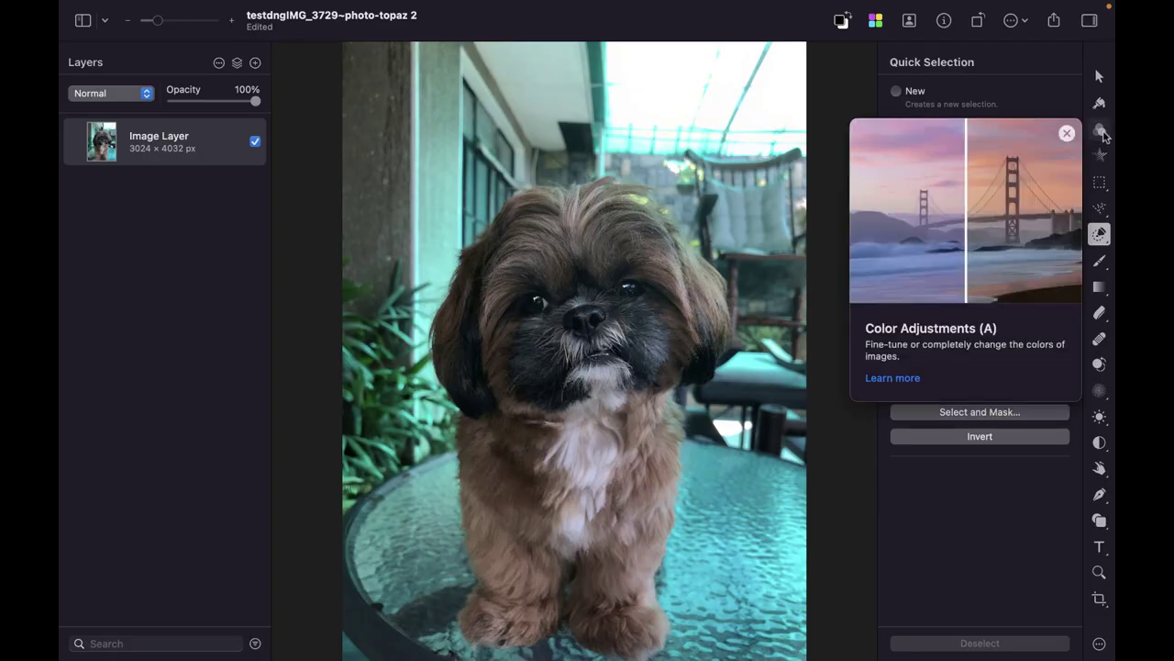
In Color Adjustments, raise Exposure to 77% and Vibrance to 96%.
click(1101, 131)
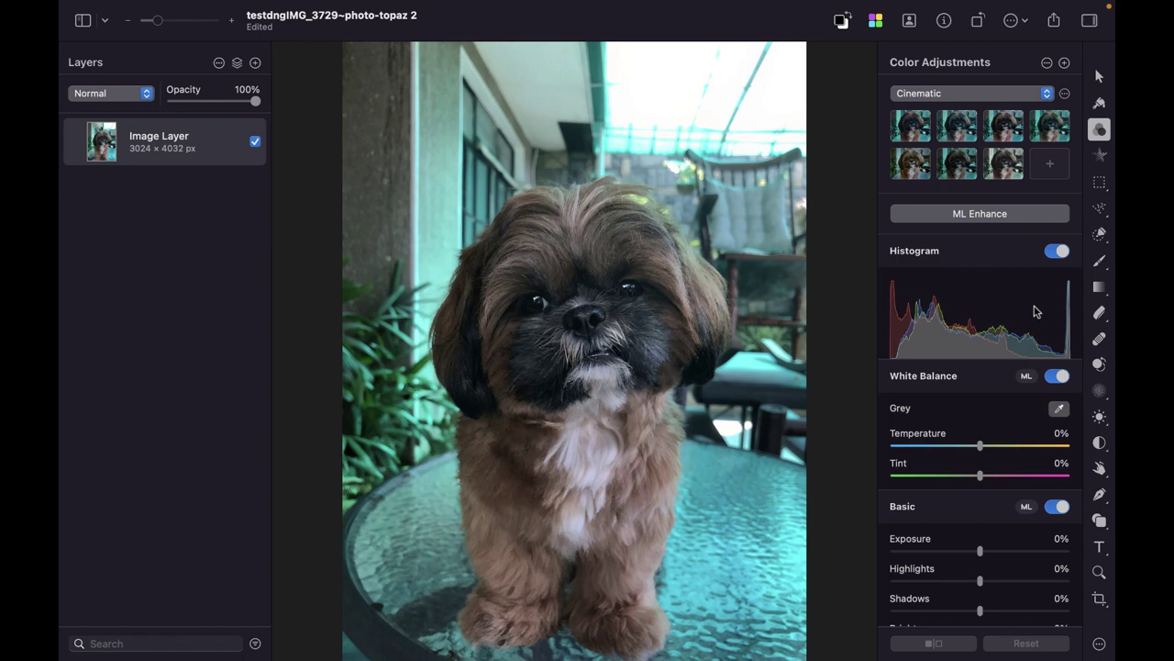
scroll(983, 451, down, 3)
drag(978, 476, 1012, 480)
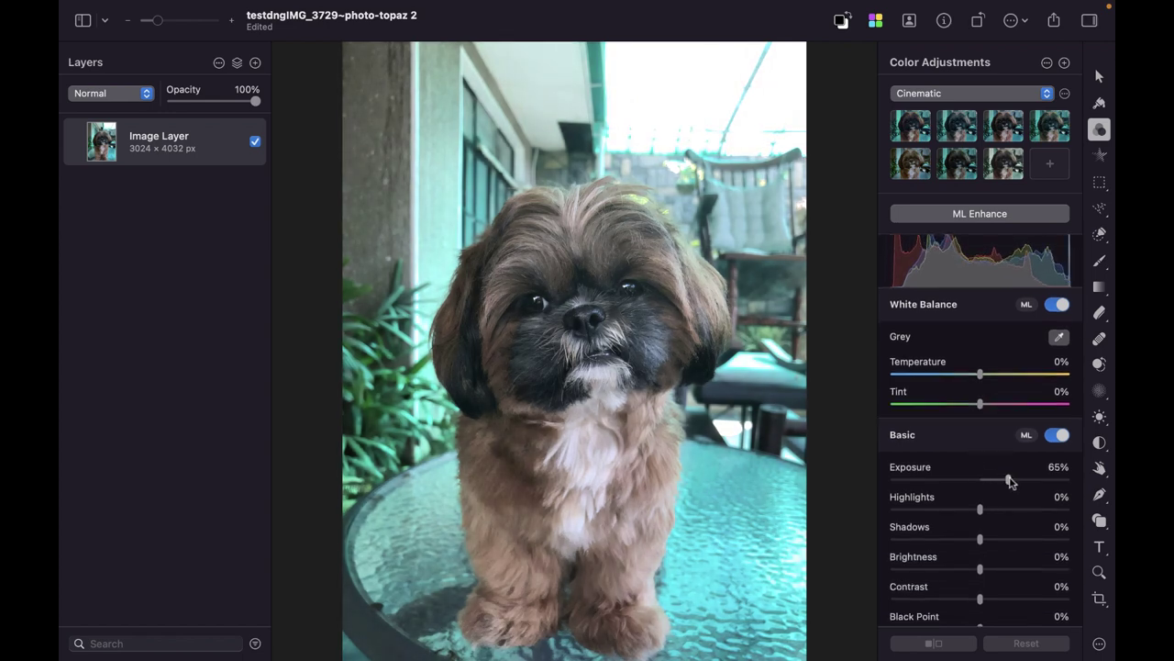
scroll(980, 546, down, 1)
scroll(980, 546, down, 3)
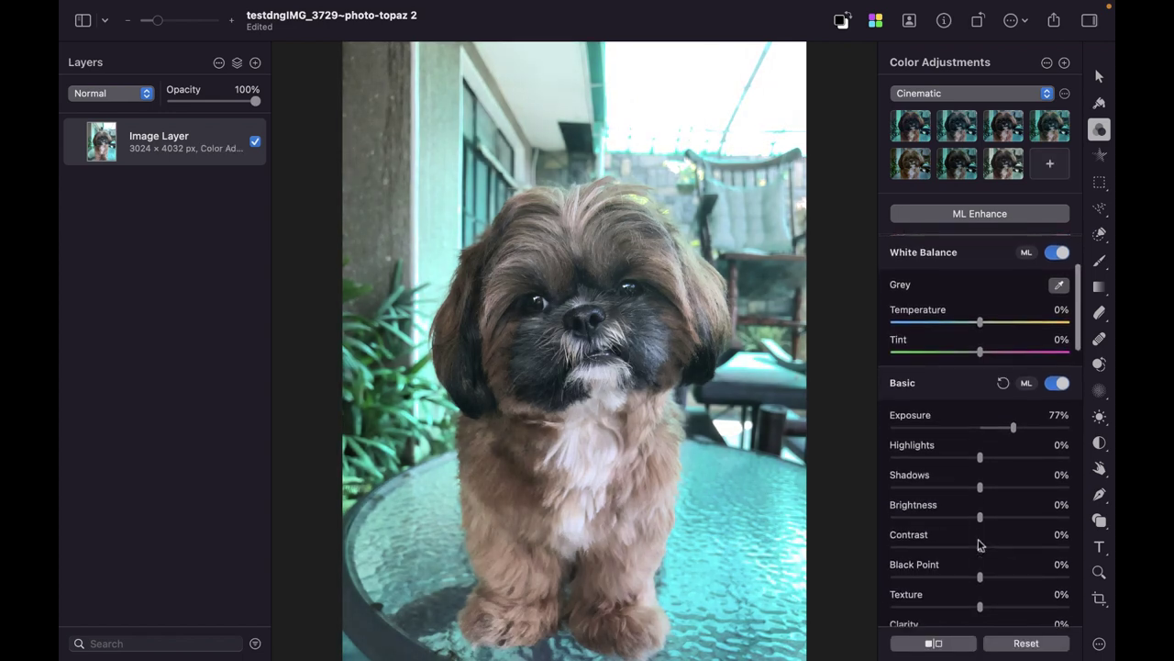
scroll(980, 546, down, 2)
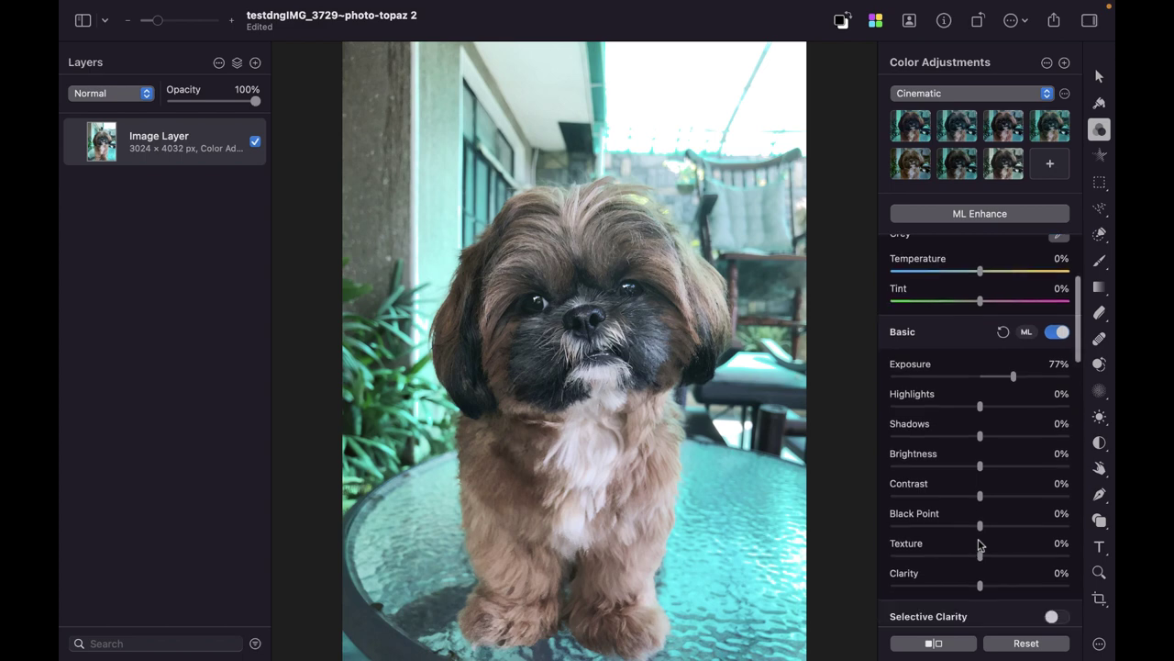
scroll(980, 546, down, 10)
drag(980, 545, 1065, 550)
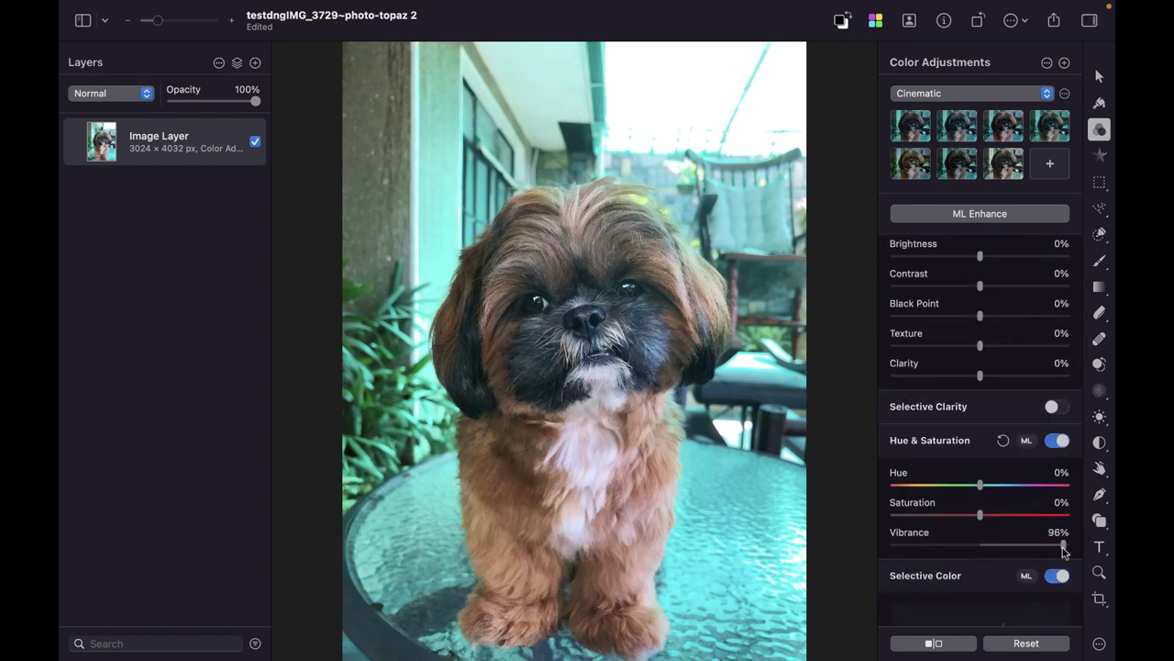
In Selective Color, choose greens and drag their Saturation down to -100%.
scroll(1007, 532, down, 3)
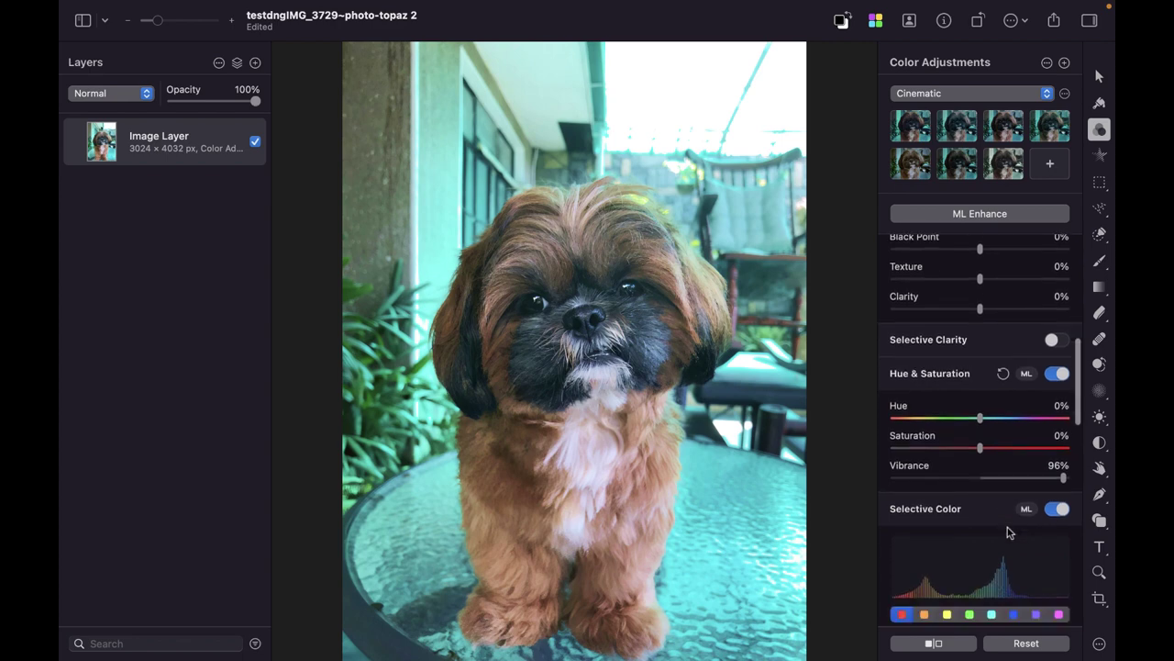
scroll(1008, 532, down, 2)
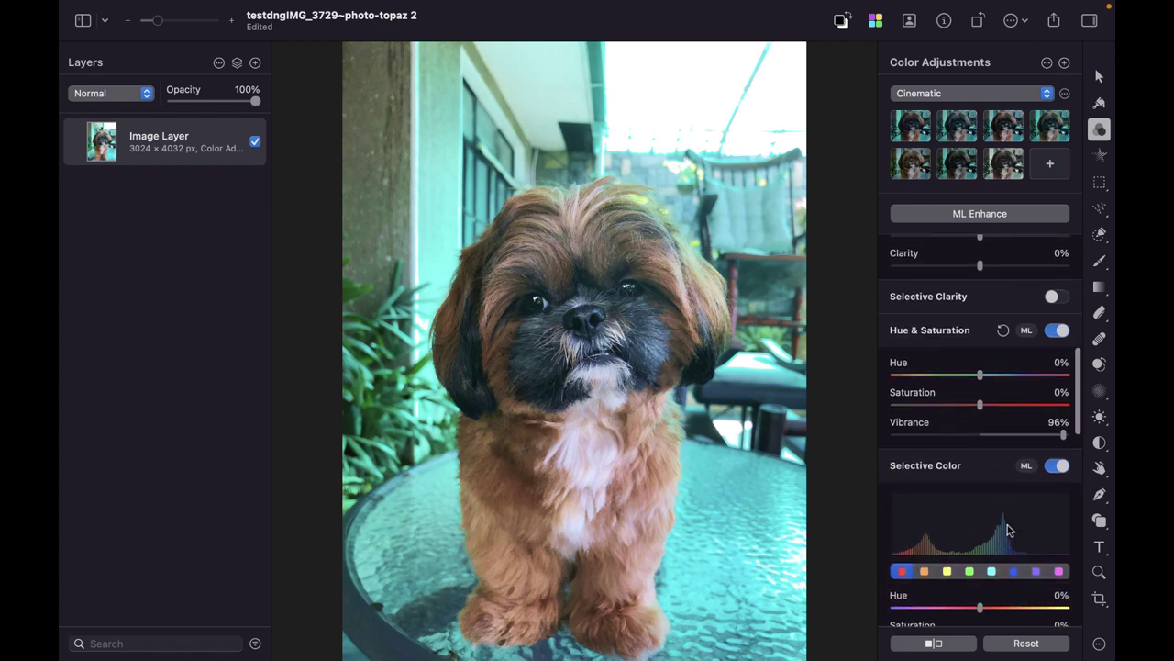
scroll(1013, 497, down, 3)
click(969, 497)
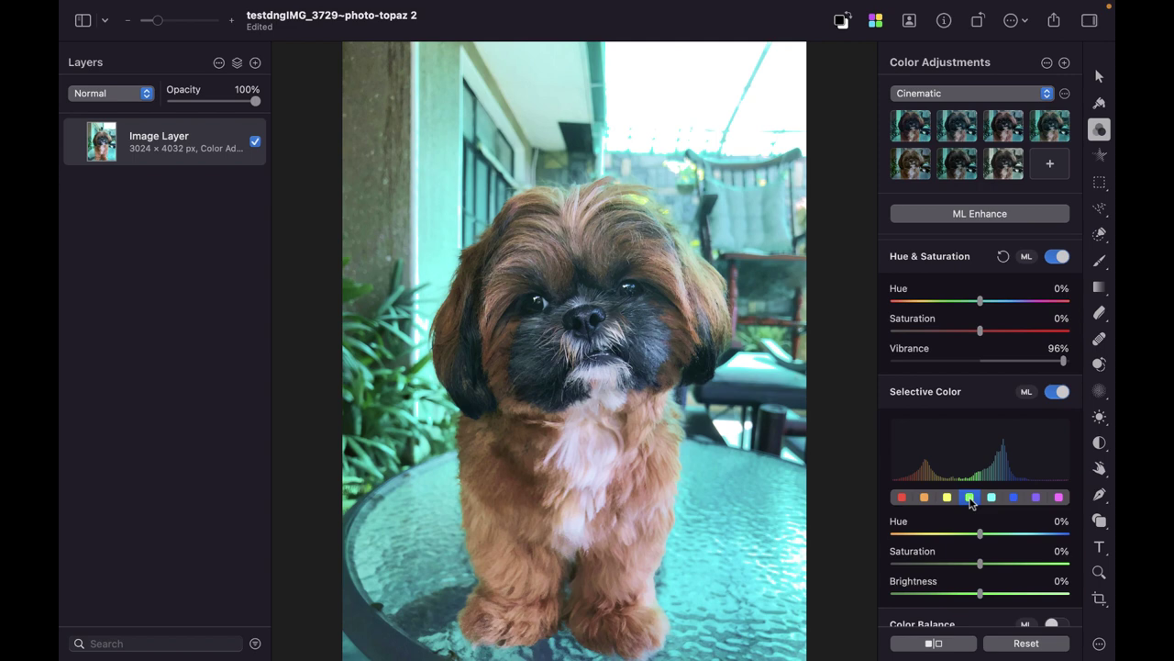
scroll(970, 497, down, 3)
drag(980, 501, 891, 504)
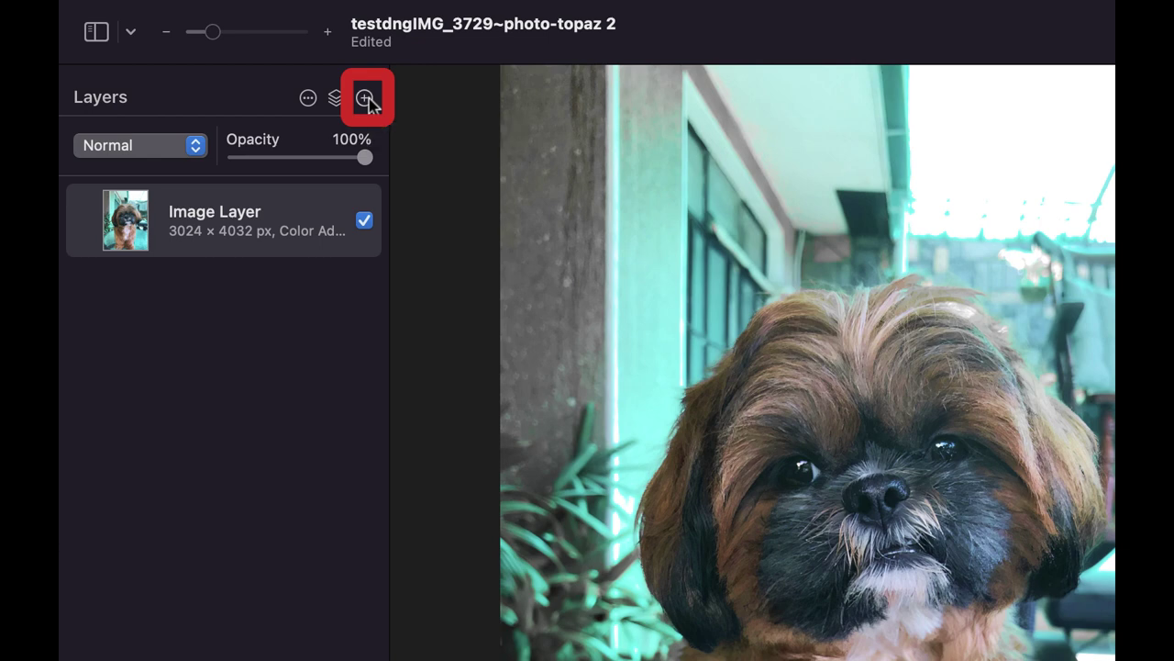
Add an empty layer above the photo, then reselect the original photo layer.
click(366, 99)
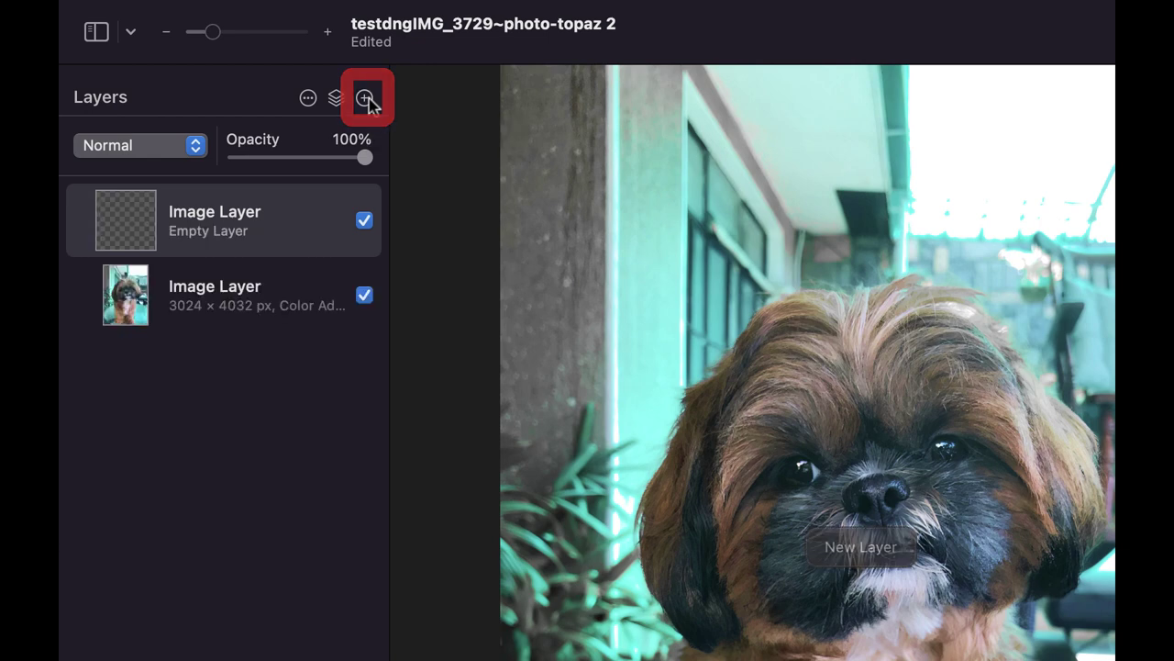
click(236, 312)
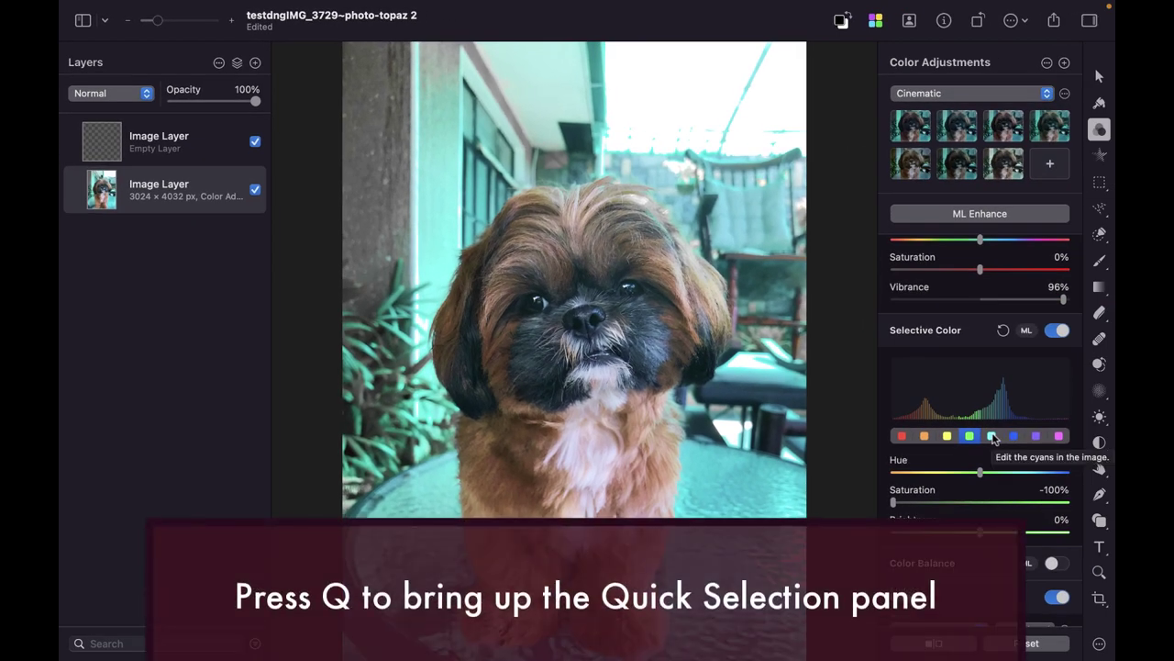
Select the dog with Quick Selection's Select Subject and open Select and Mask.
key(q)
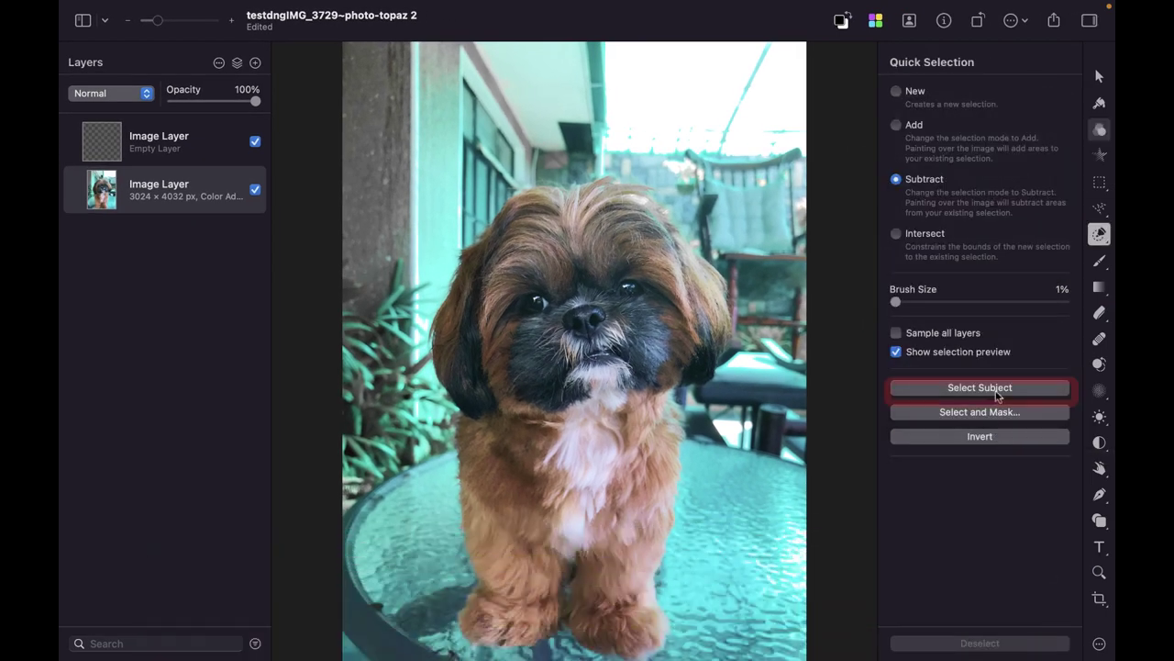
click(998, 391)
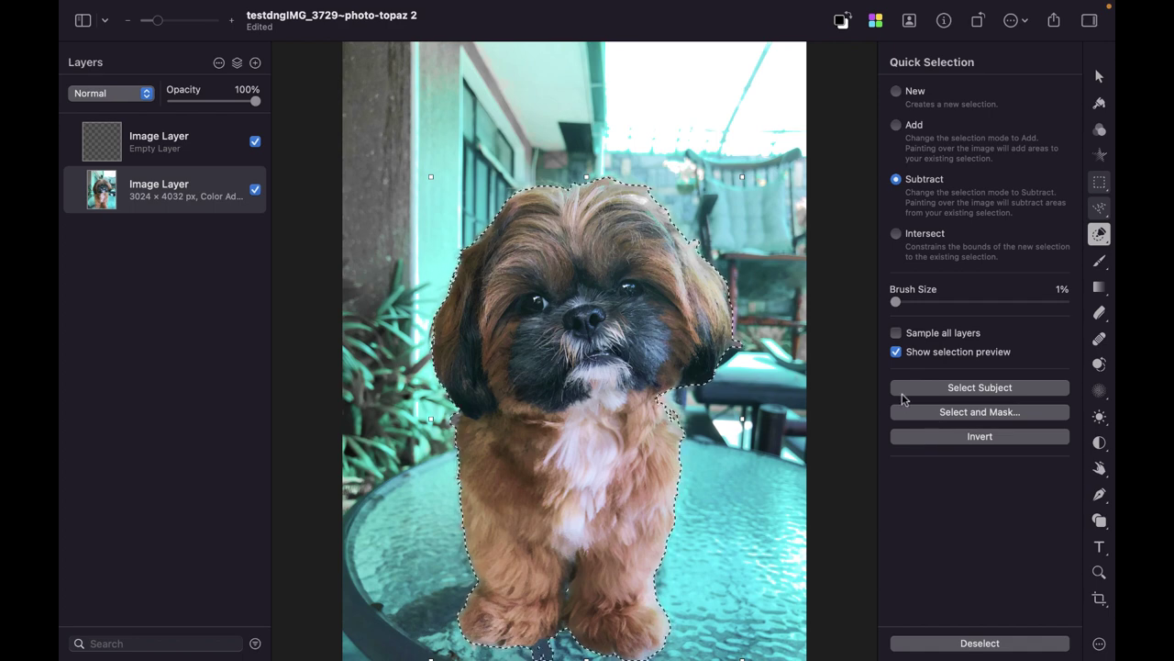
click(948, 419)
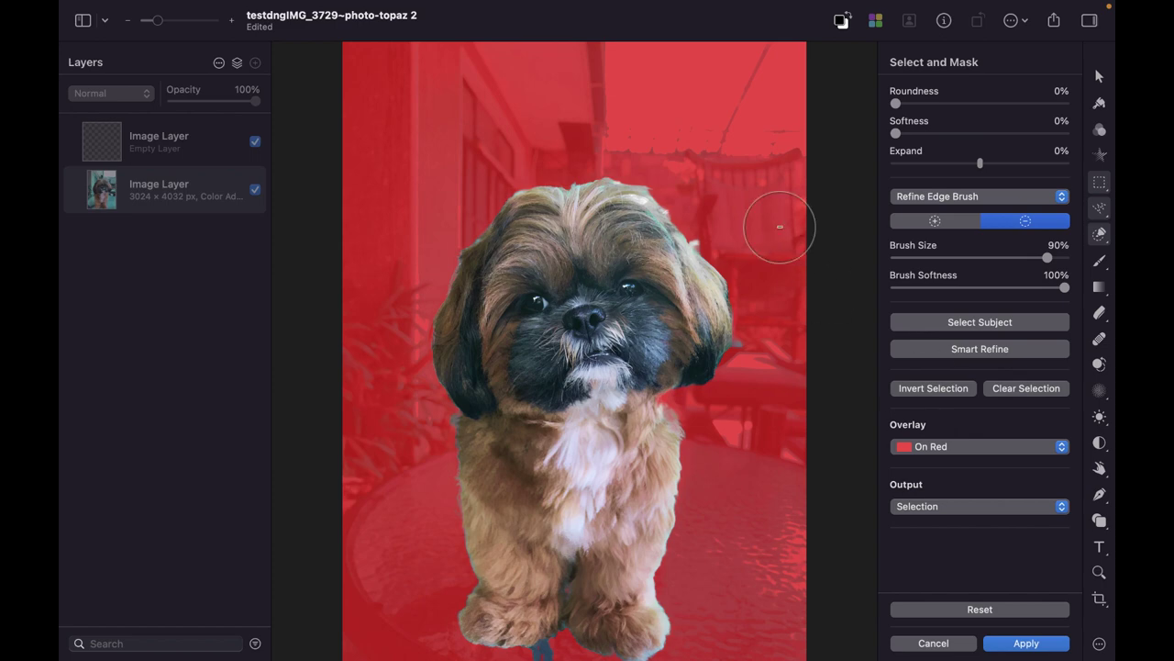
Choose the Quick Selection Brush as the refinement brush in Select and Mask.
scroll(780, 227, up, 5)
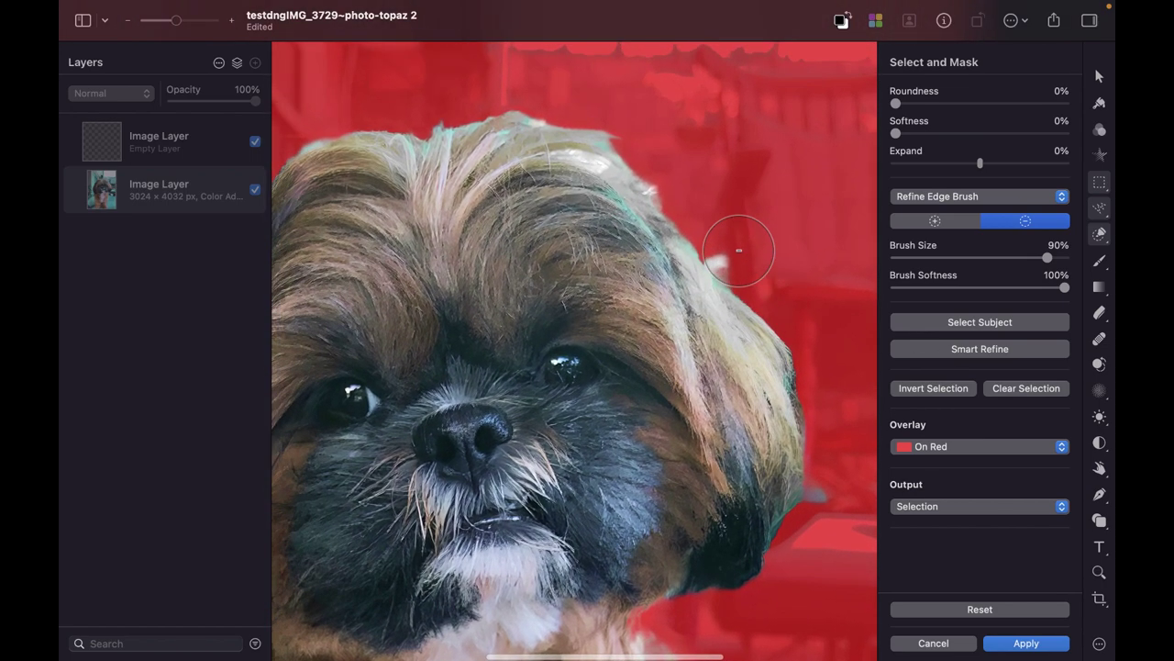
scroll(738, 250, down, 5)
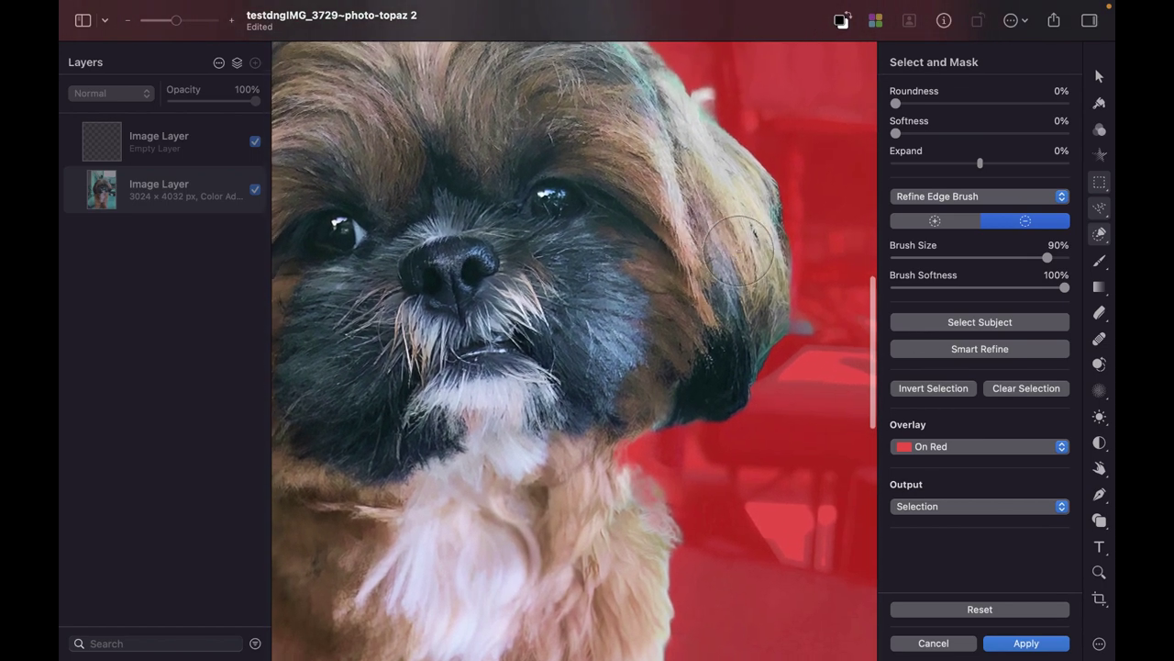
scroll(741, 244, right, 5)
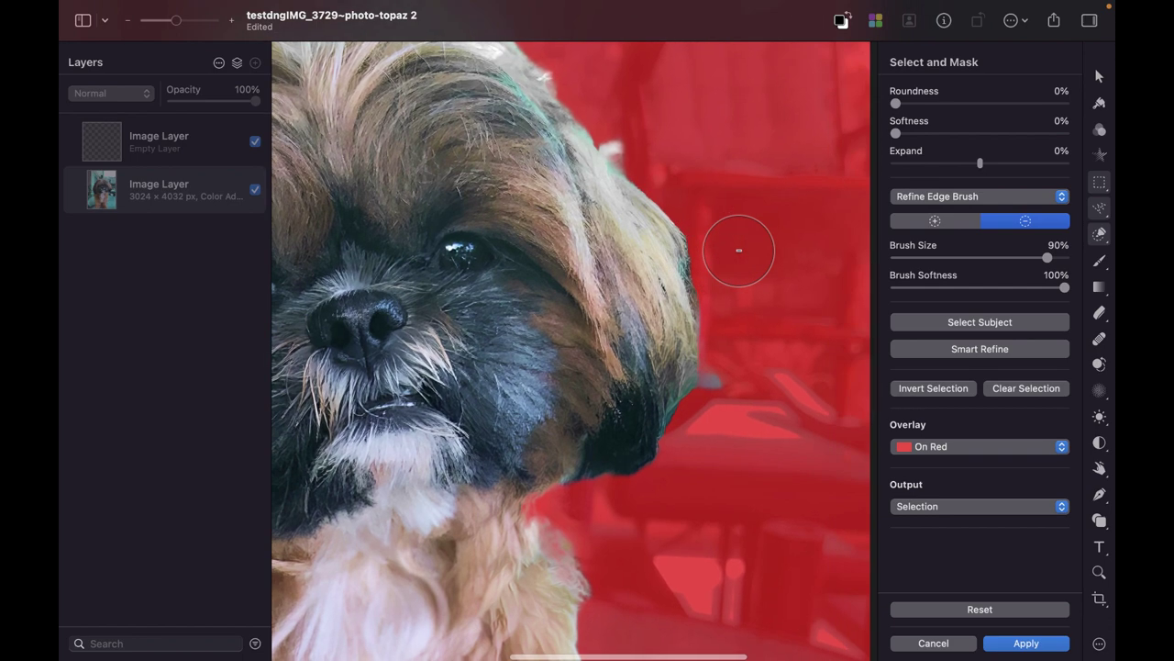
click(936, 197)
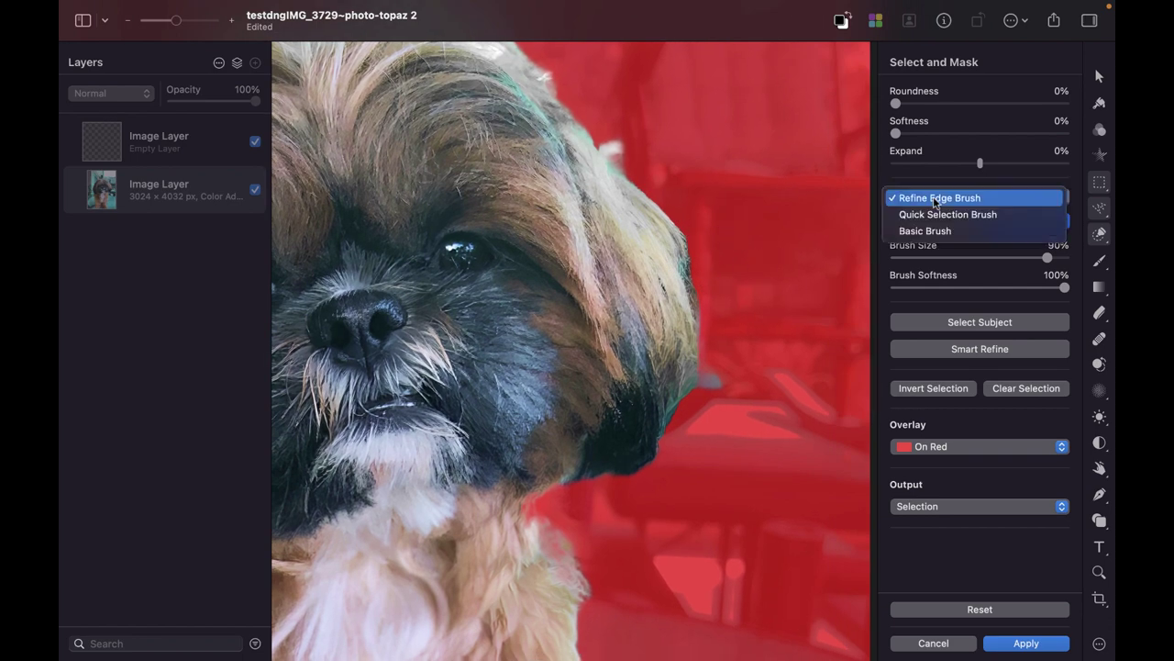
click(931, 214)
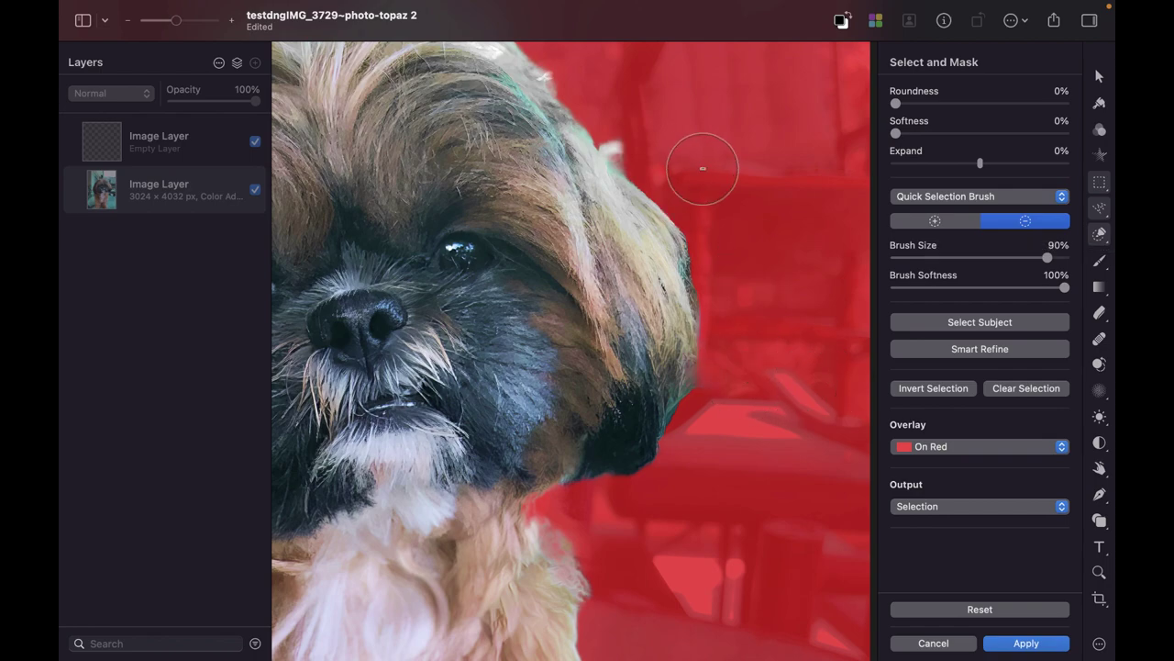
Shrink the brush to 50%, refine the dog's fur edges and apply the selection.
scroll(703, 173, up, 6)
scroll(496, 155, down, 5)
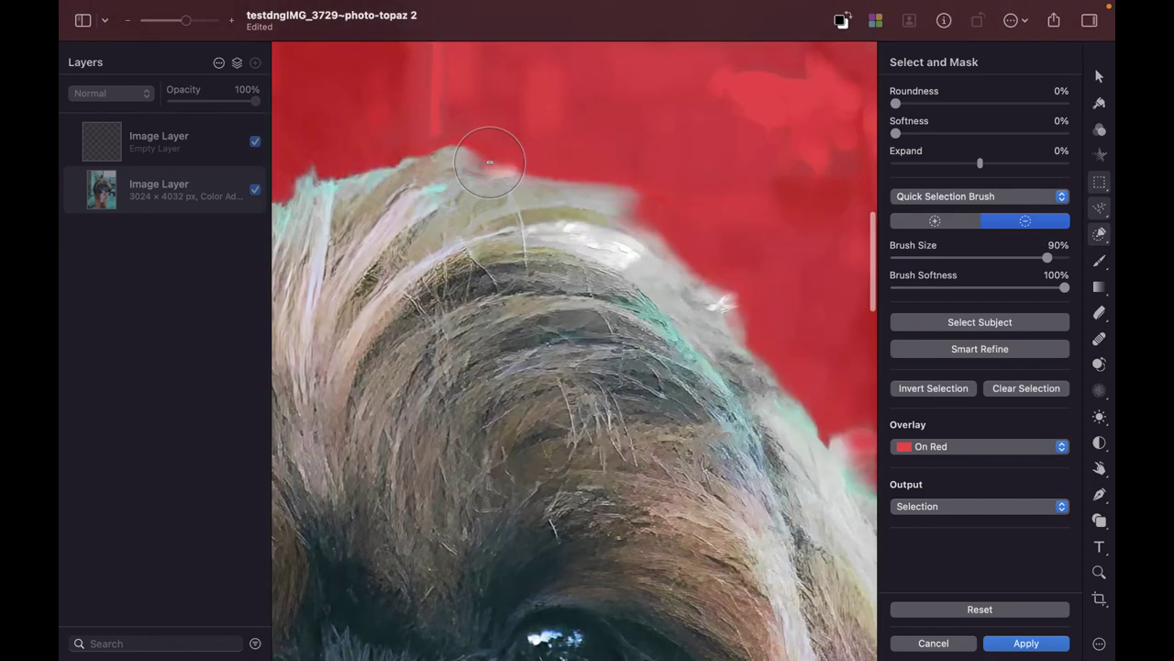
scroll(512, 126, up, 6)
scroll(486, 358, down, 5)
scroll(556, 119, up, 6)
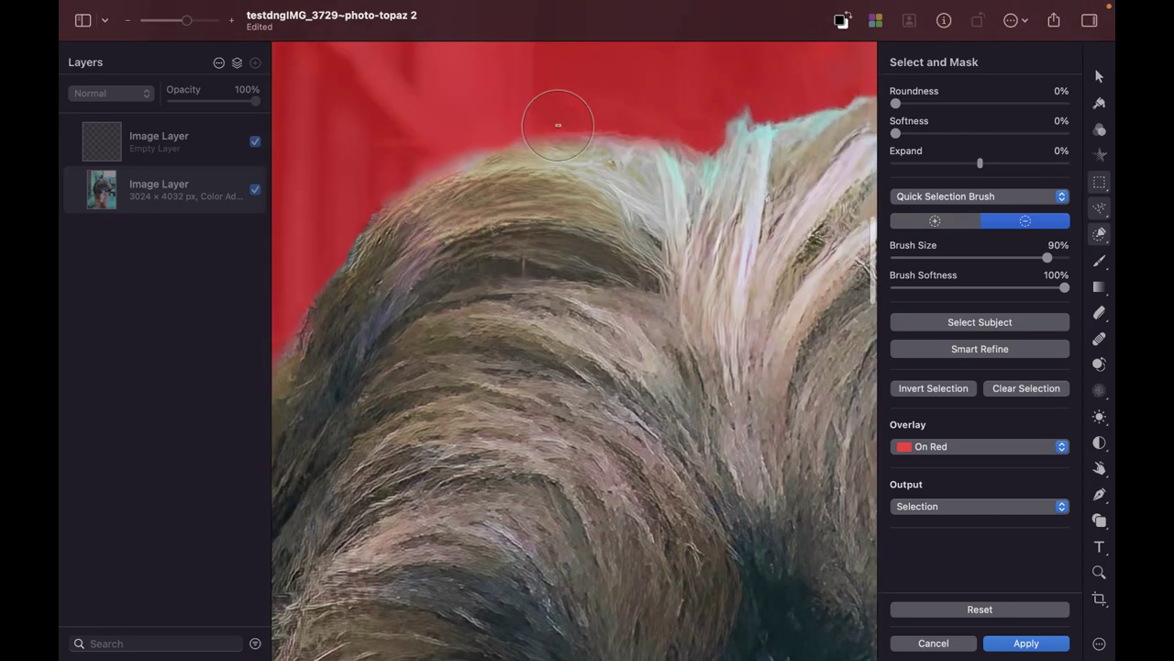
key(bracketleft)
key(bracketleft)
key(bracketleft)
key(bracketleft)
scroll(638, 193, down, 10)
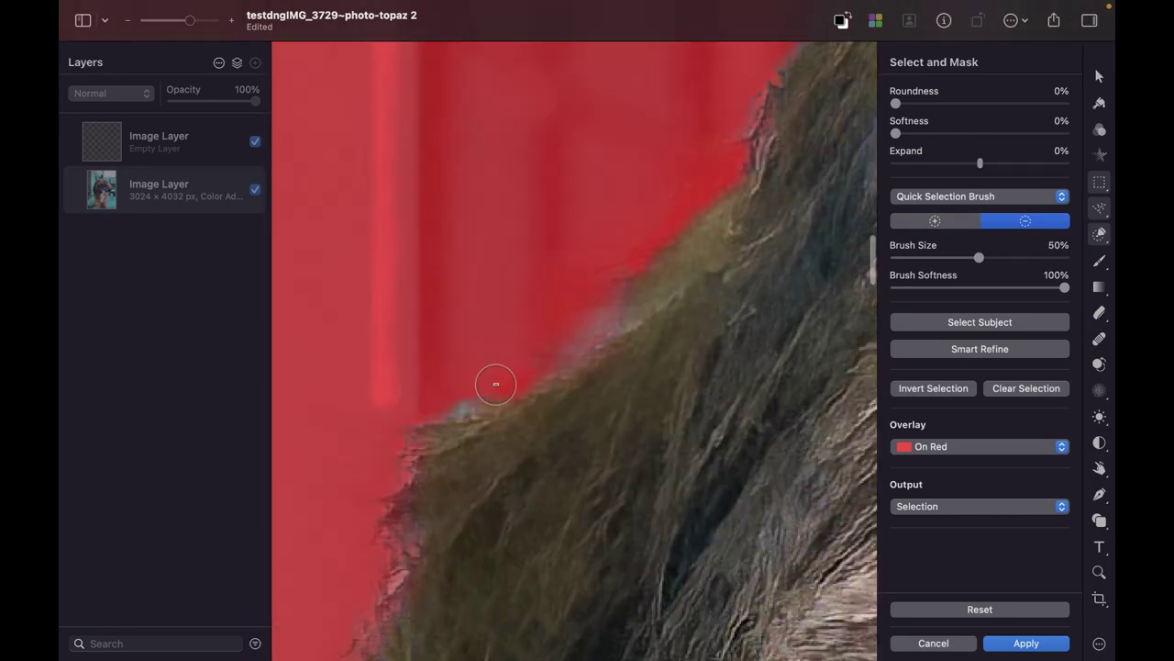
scroll(433, 456, down, 12)
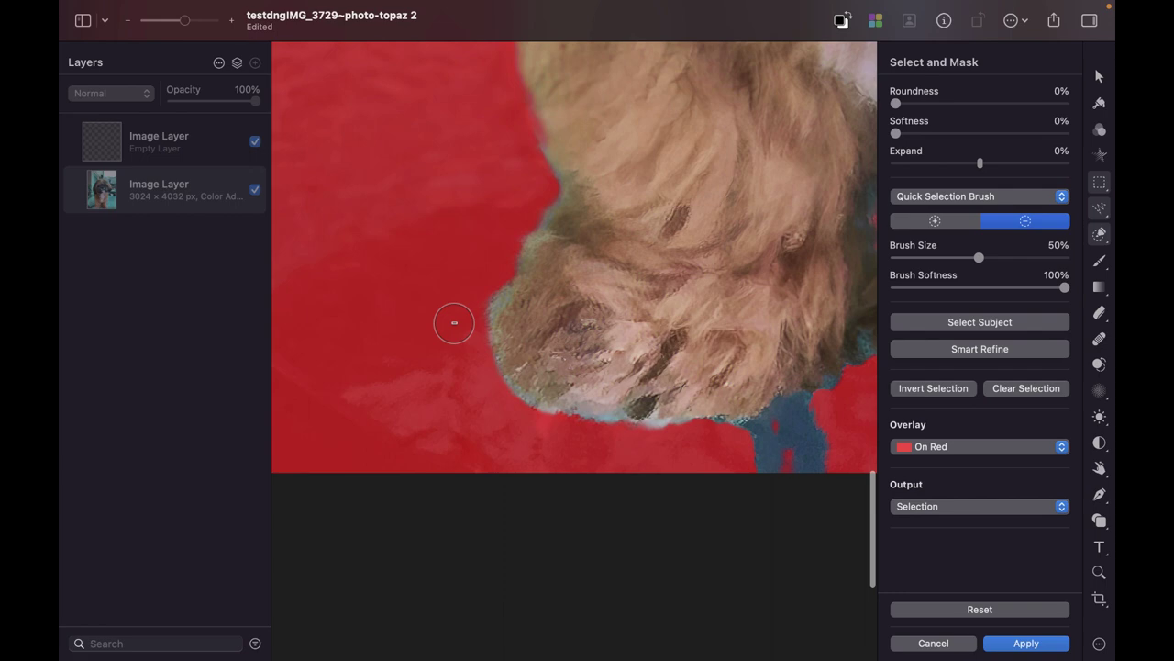
scroll(676, 330, down, 5)
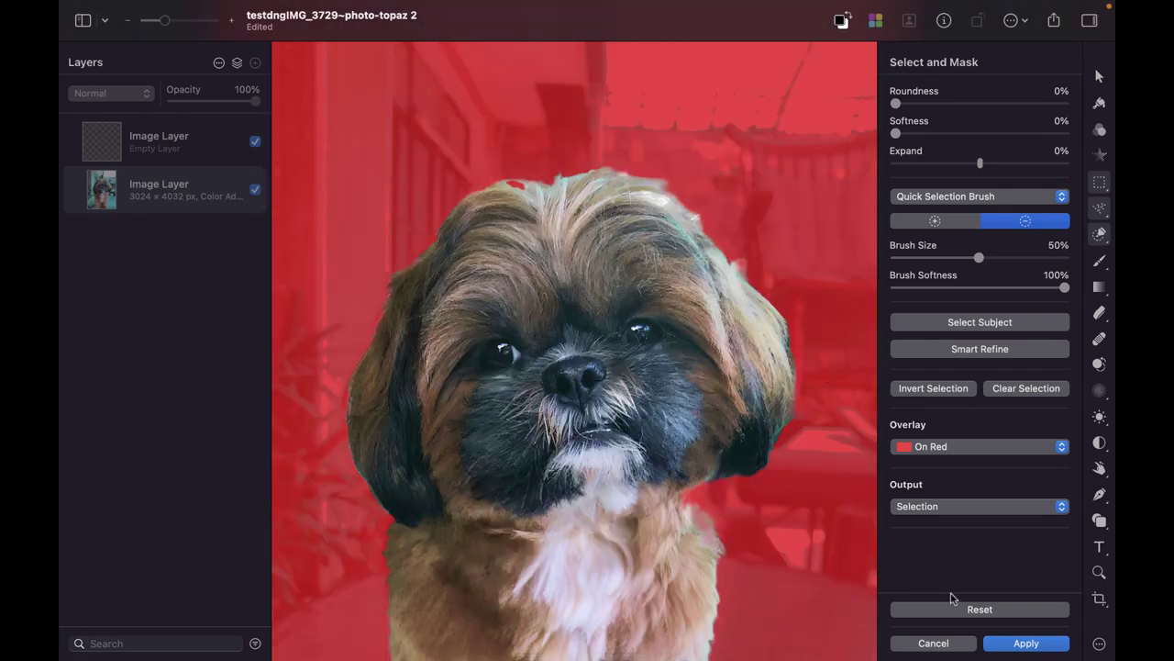
click(1026, 644)
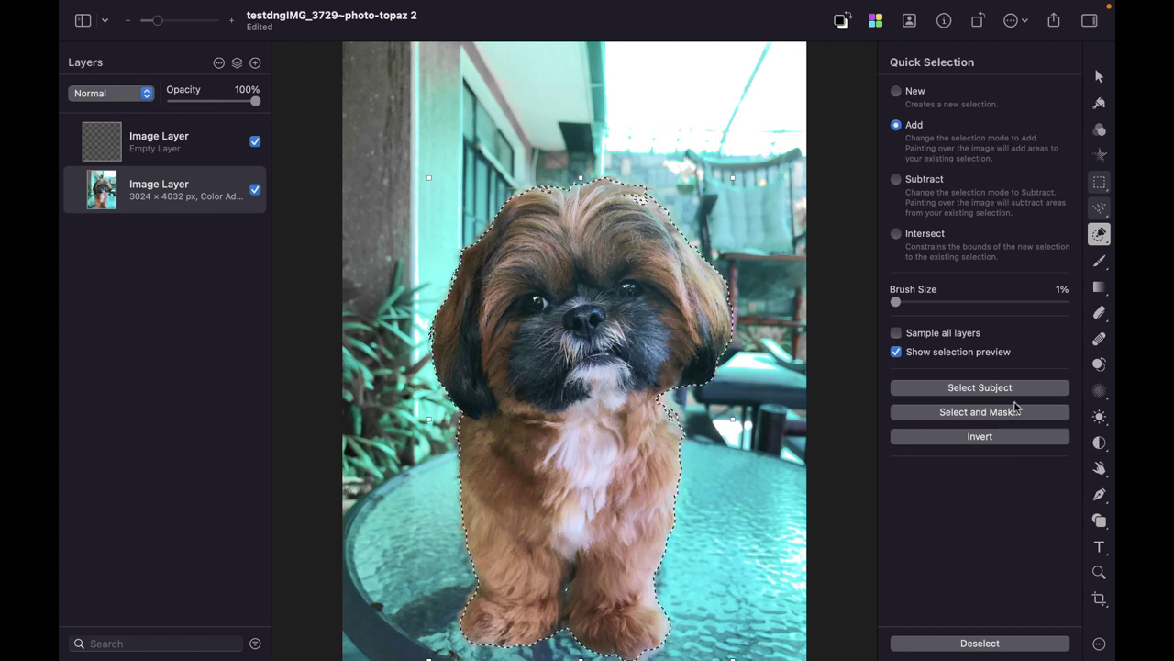
Target the empty top layer and pick the Paint tool's 100 px brush.
click(167, 142)
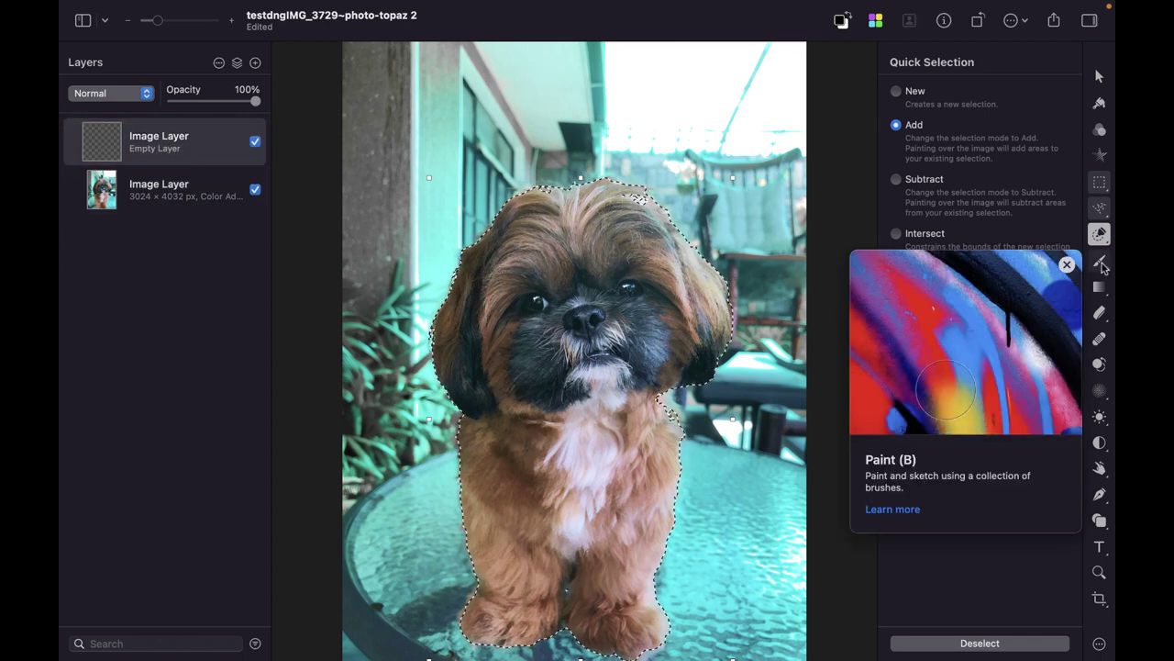
click(1102, 262)
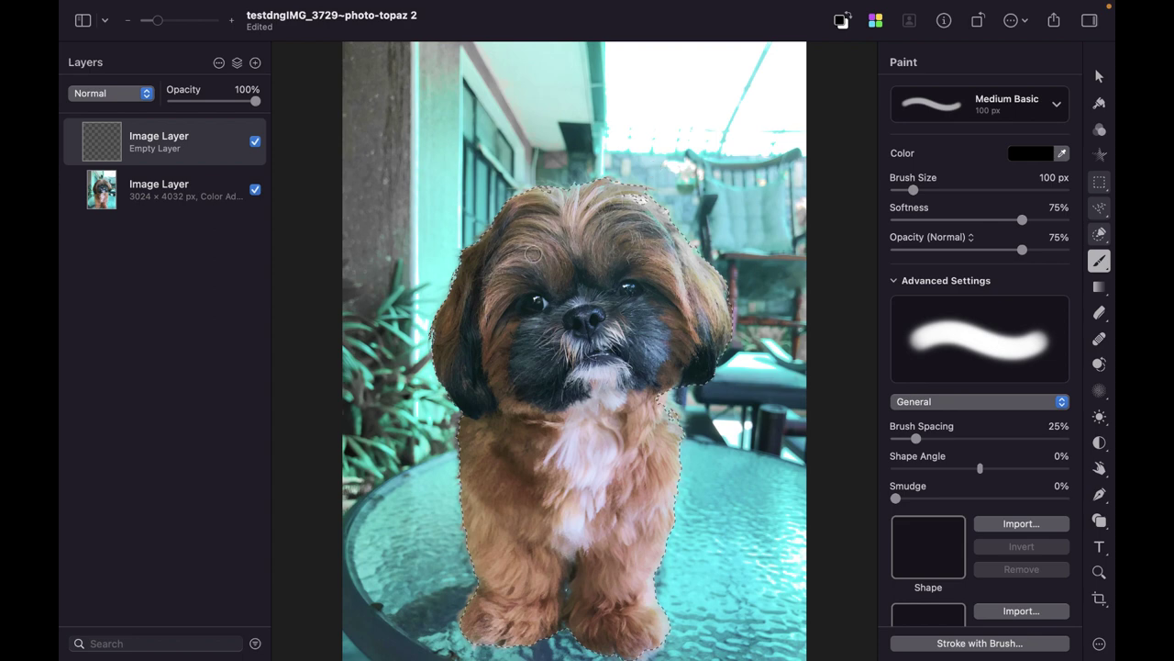
Enlarge the brush to 800 px and paint the selected dog solid black.
key(bracketright)
key(bracketright)
key(bracketright)
key(bracketright)
key(bracketright)
key(bracketright)
key(bracketright)
mouse_move(538, 268)
mouse_down()
mouse_move(574, 227)
mouse_move(581, 297)
mouse_move(503, 386)
mouse_move(459, 496)
mouse_move(567, 590)
mouse_move(700, 599)
mouse_move(554, 544)
mouse_move(629, 494)
mouse_move(619, 284)
mouse_up()
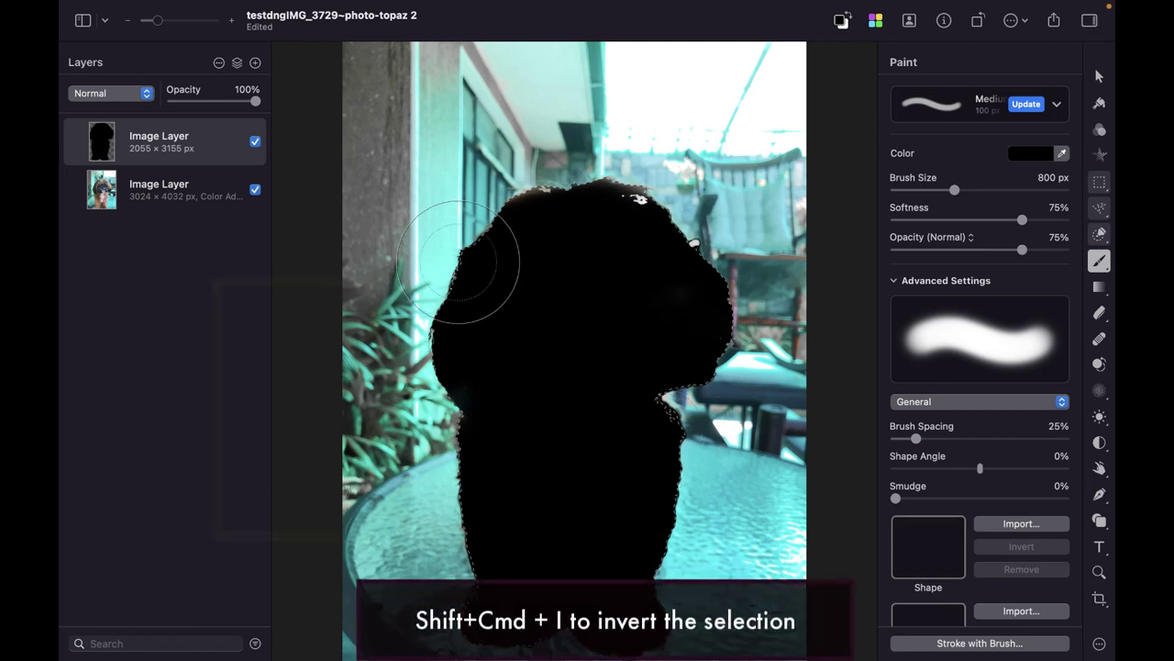
key(shift+super+i)
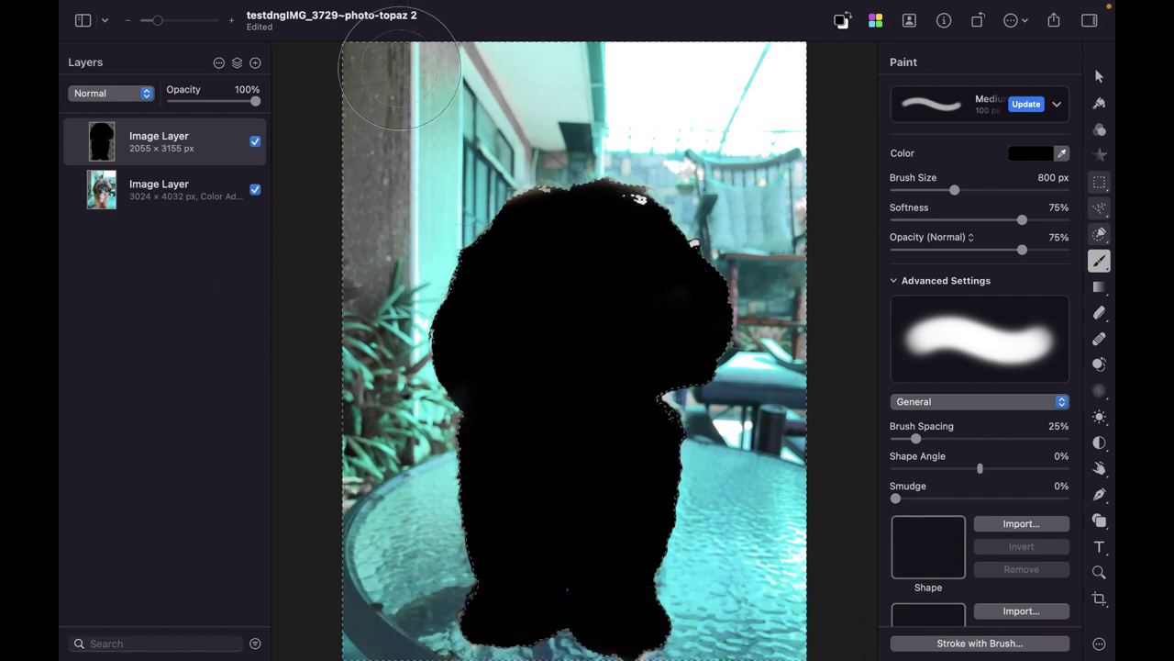
mouse_move(384, 6)
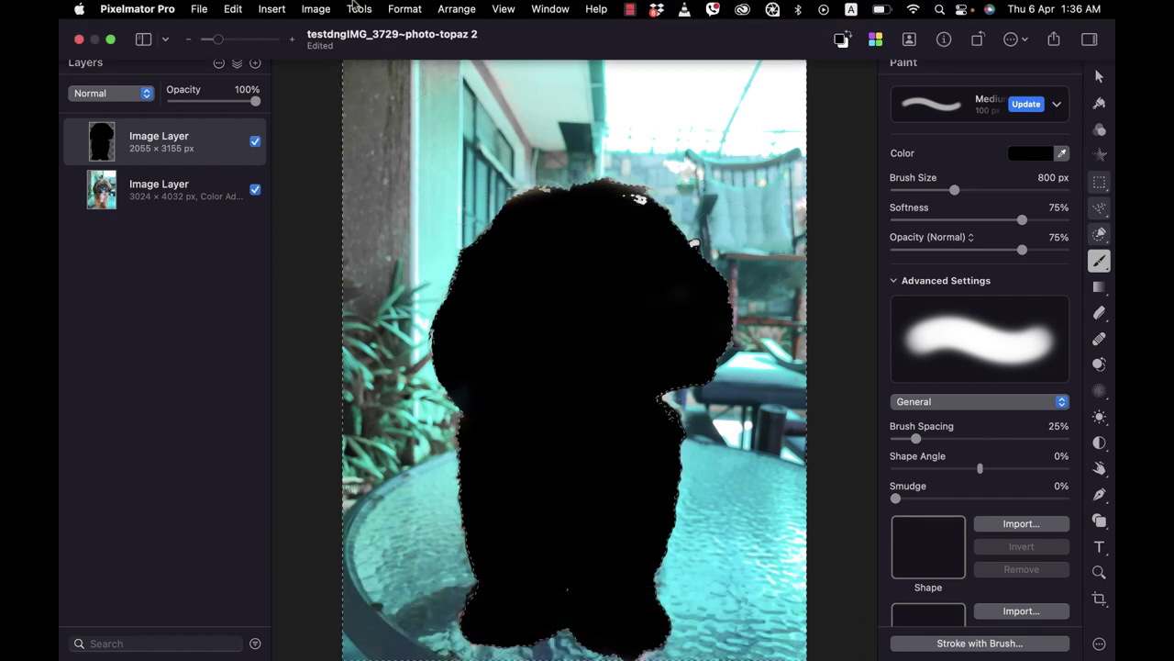
click(231, 10)
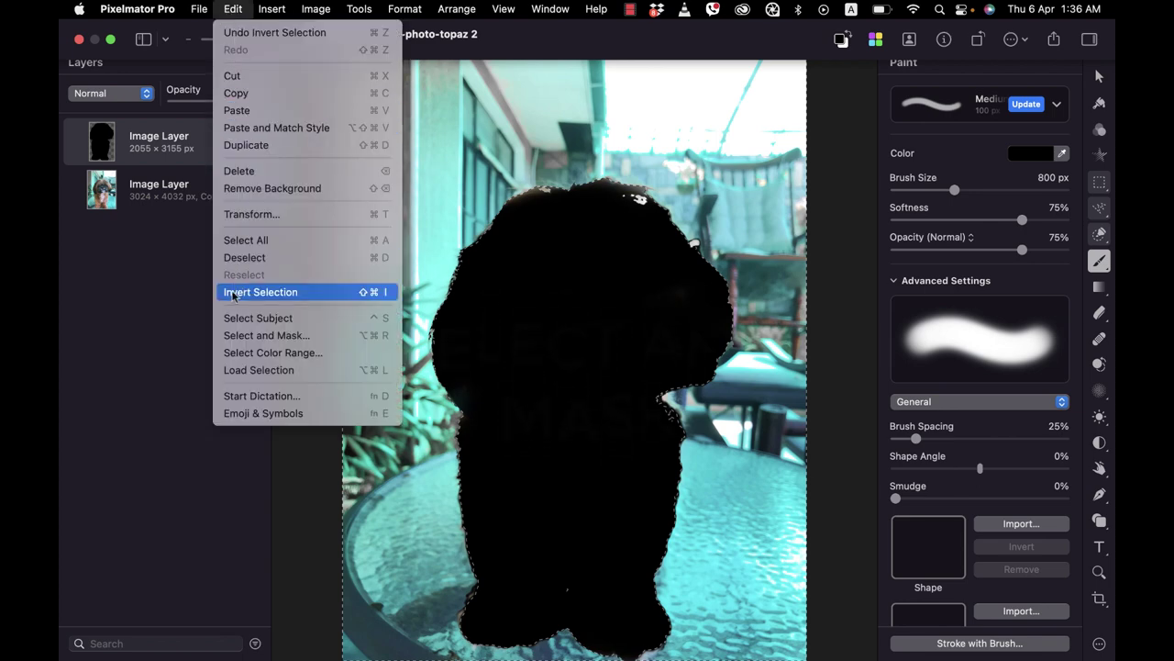
click(144, 350)
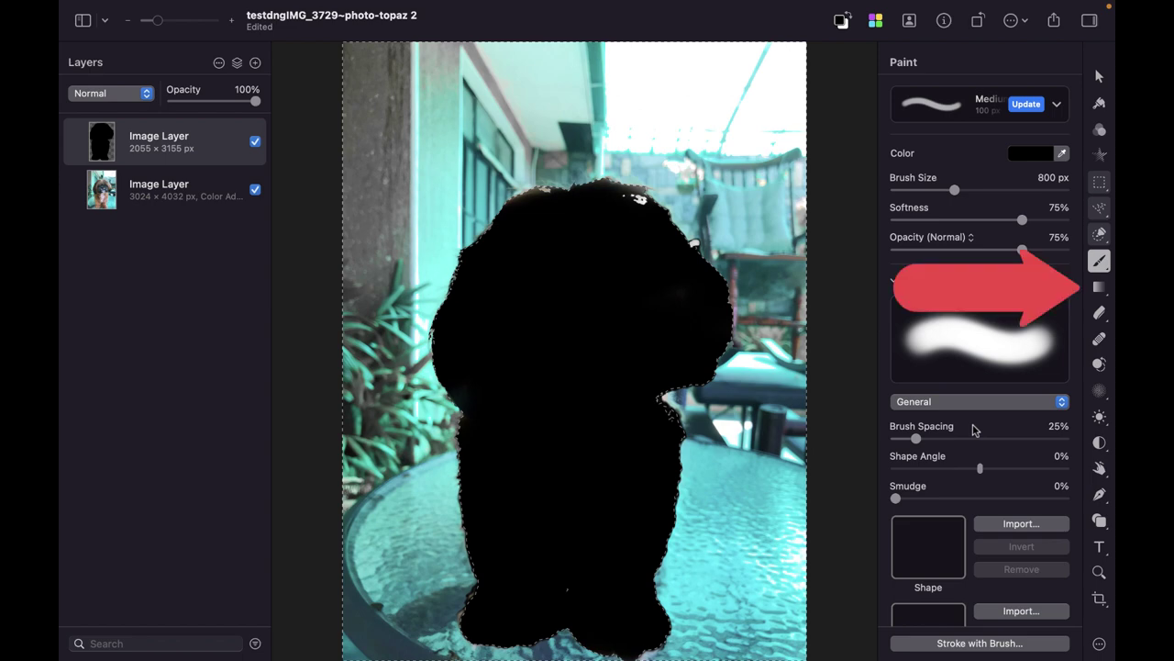
Drag a Gradient Fill upward, white at top fading to black at bottom, around the silhouette.
click(1099, 288)
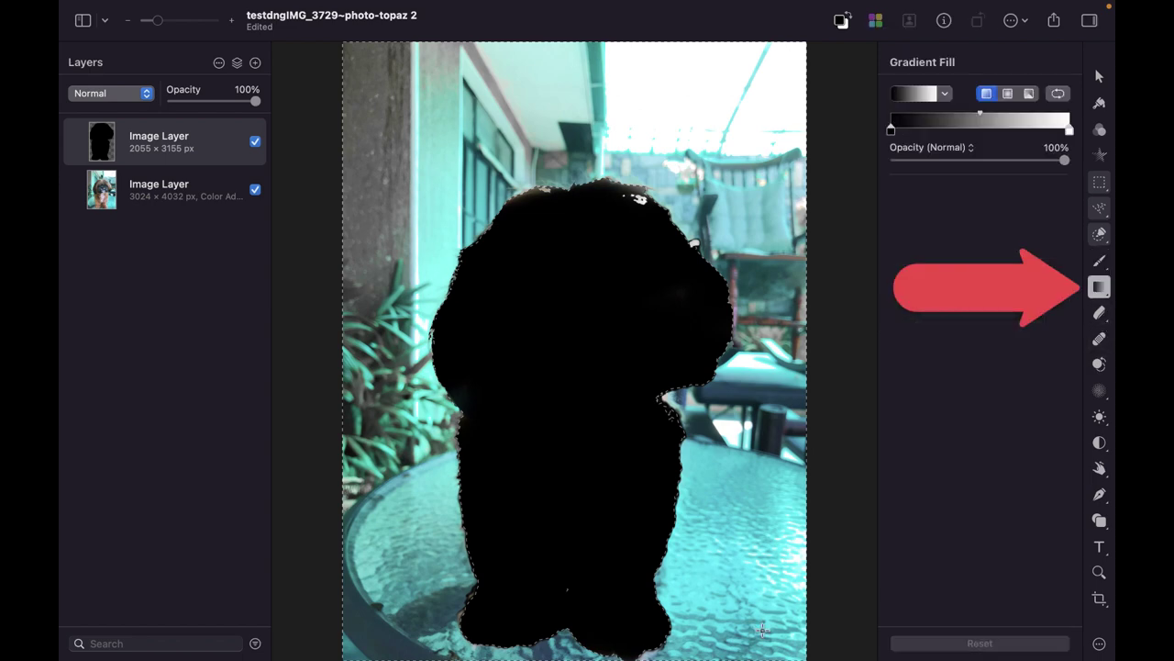
drag(761, 629, 762, 382)
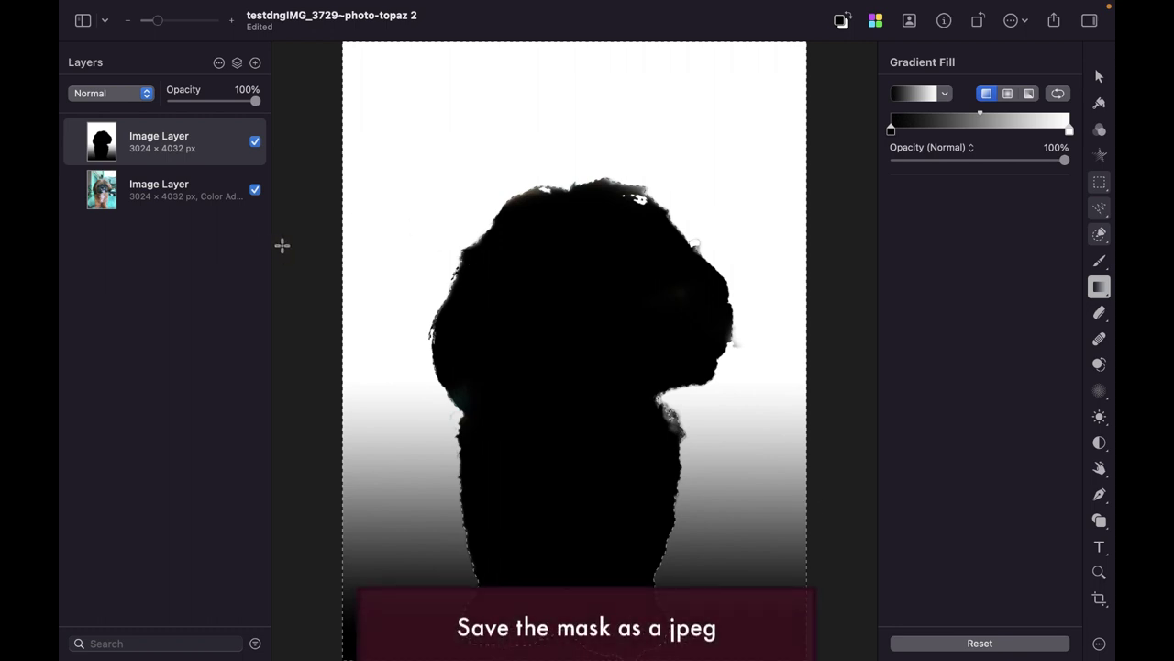
Export the mask as JPEG 'mask' to Downloads, replacing the existing mask.jpg.
mouse_move(293, 5)
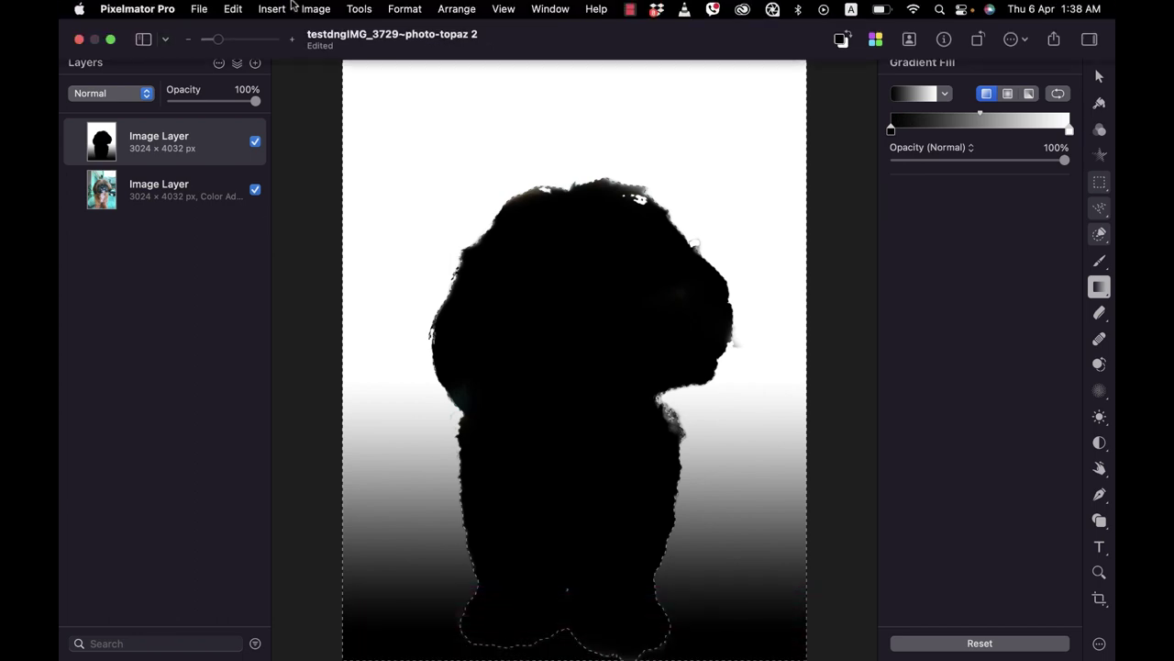
click(199, 11)
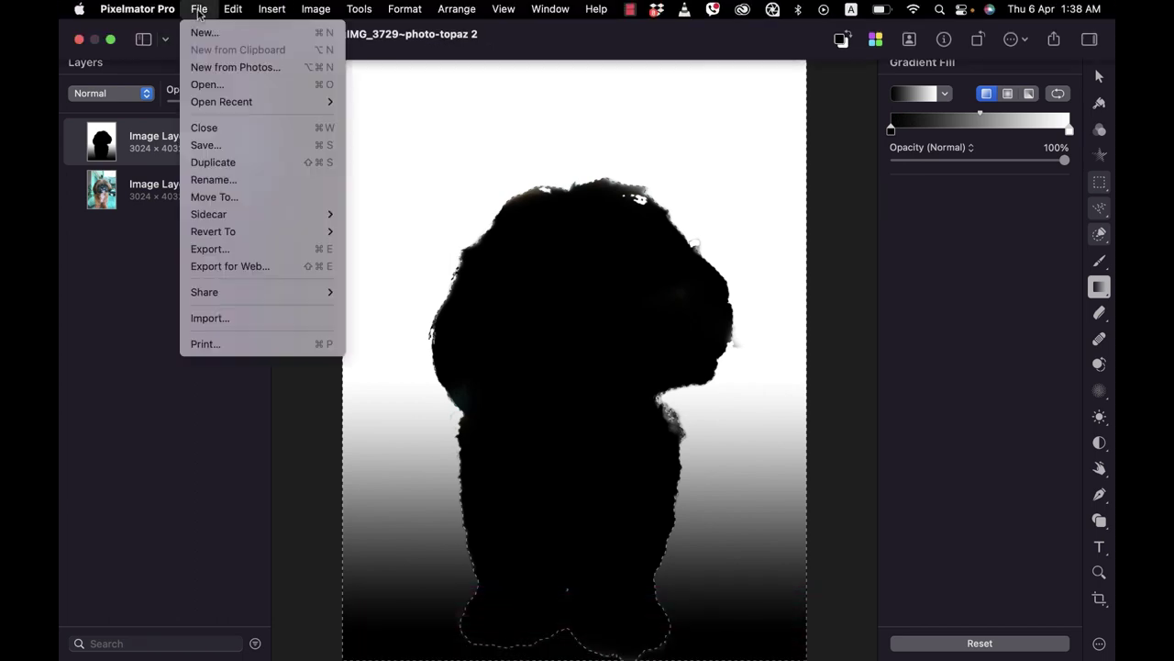
click(258, 253)
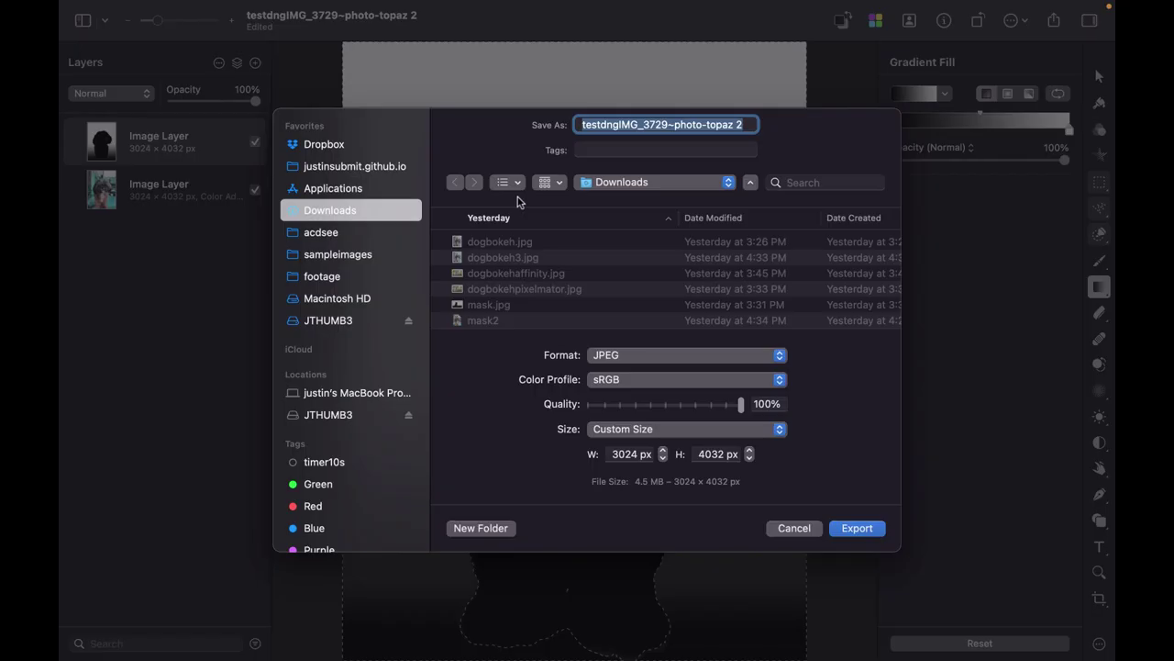
text(mask)
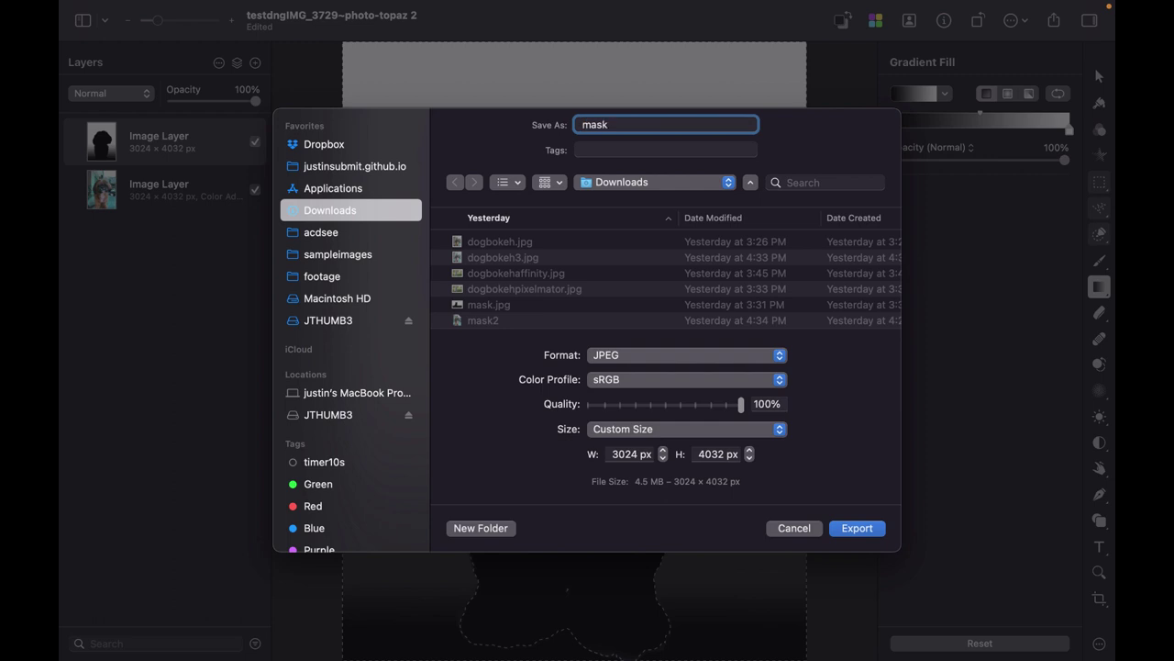
click(846, 529)
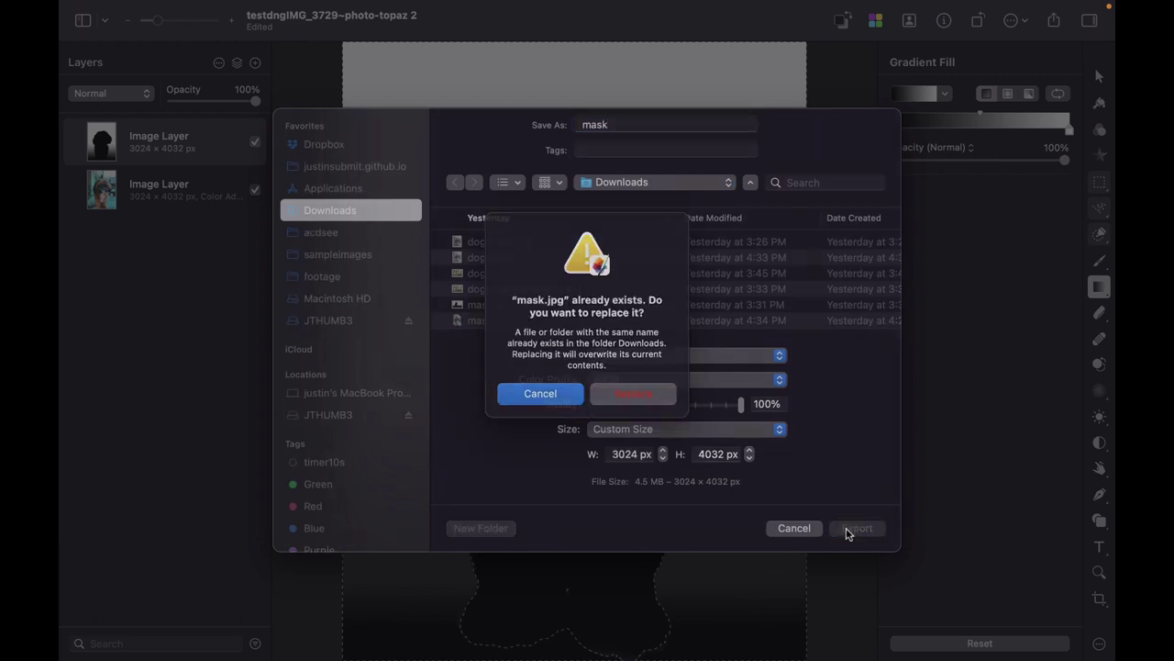
click(605, 413)
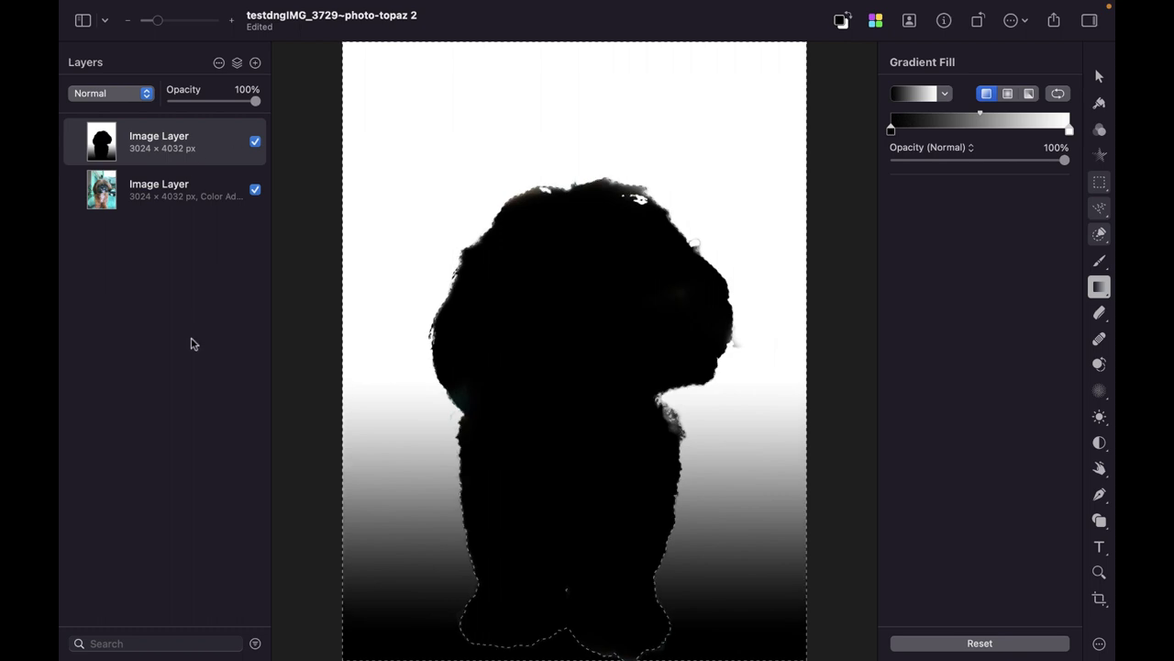
Delete the black-and-white mask layer, switch to Effects, and deselect the dog.
right_click(179, 143)
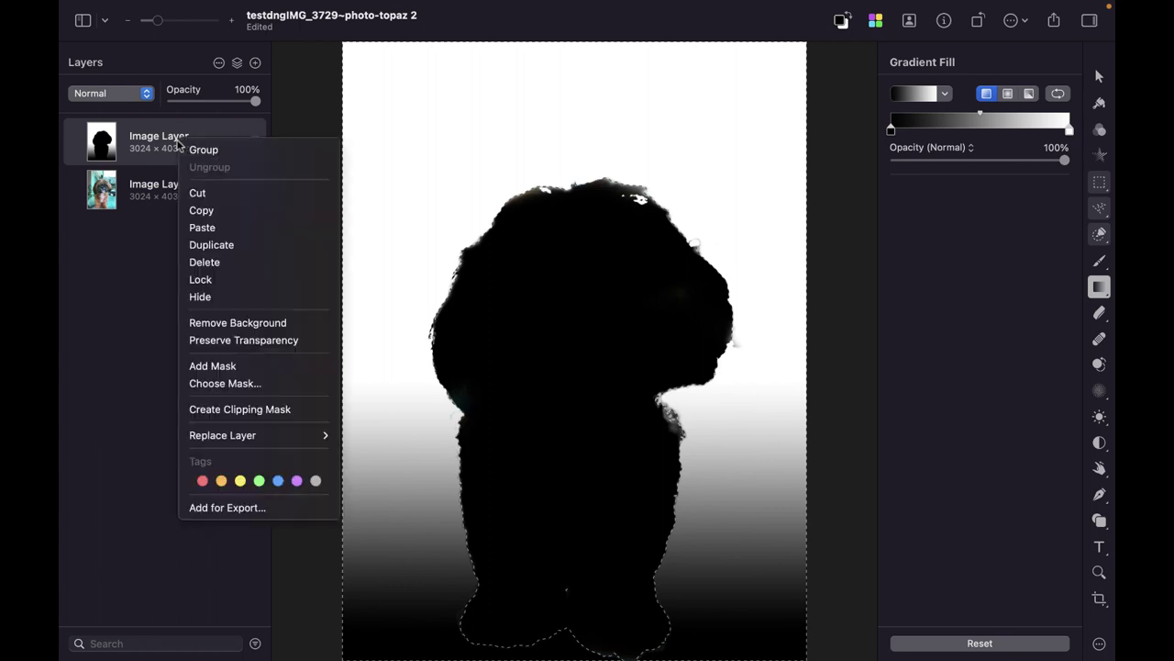
click(252, 262)
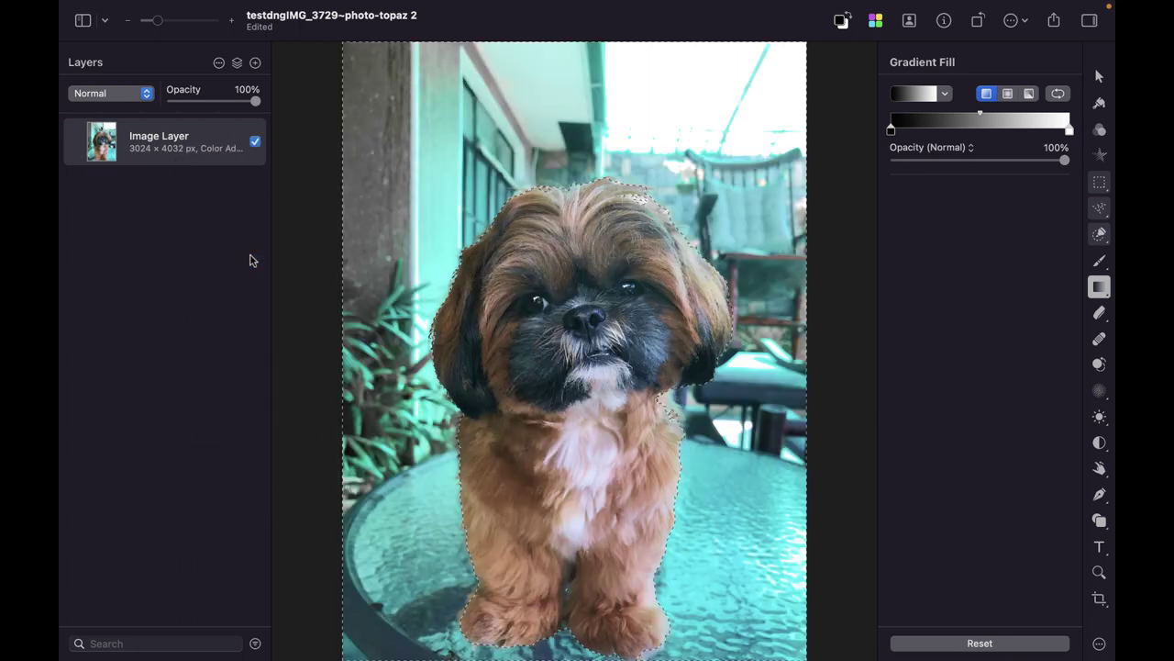
key(e)
scroll(462, 249, up, 5)
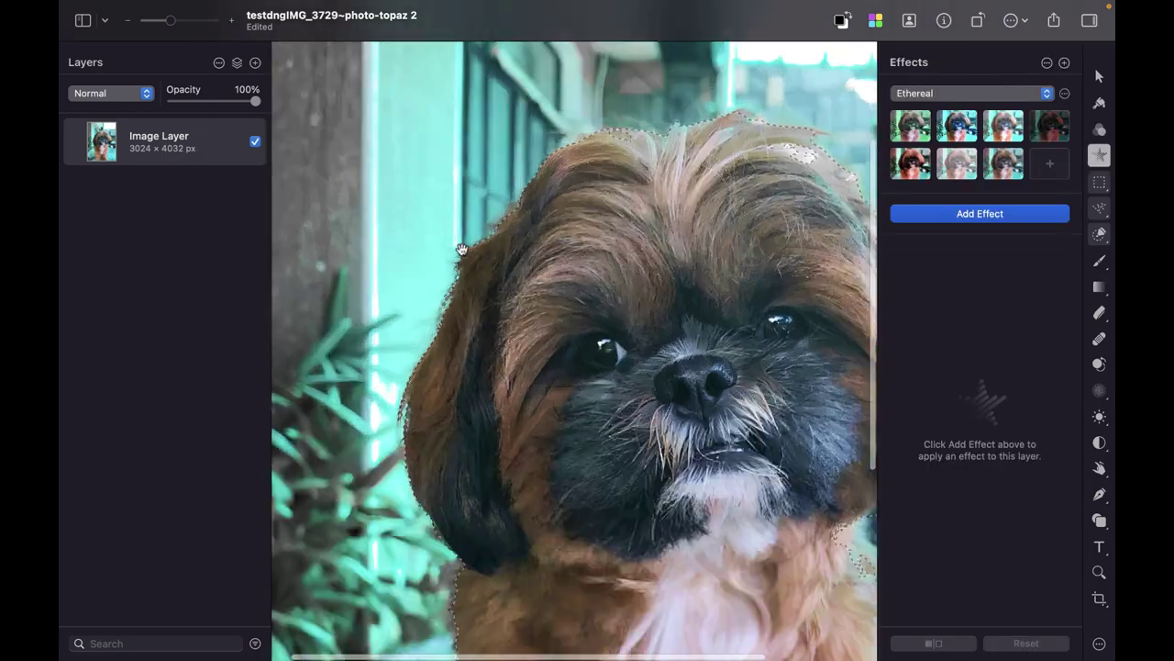
scroll(462, 249, down, 6)
scroll(463, 254, up, 3)
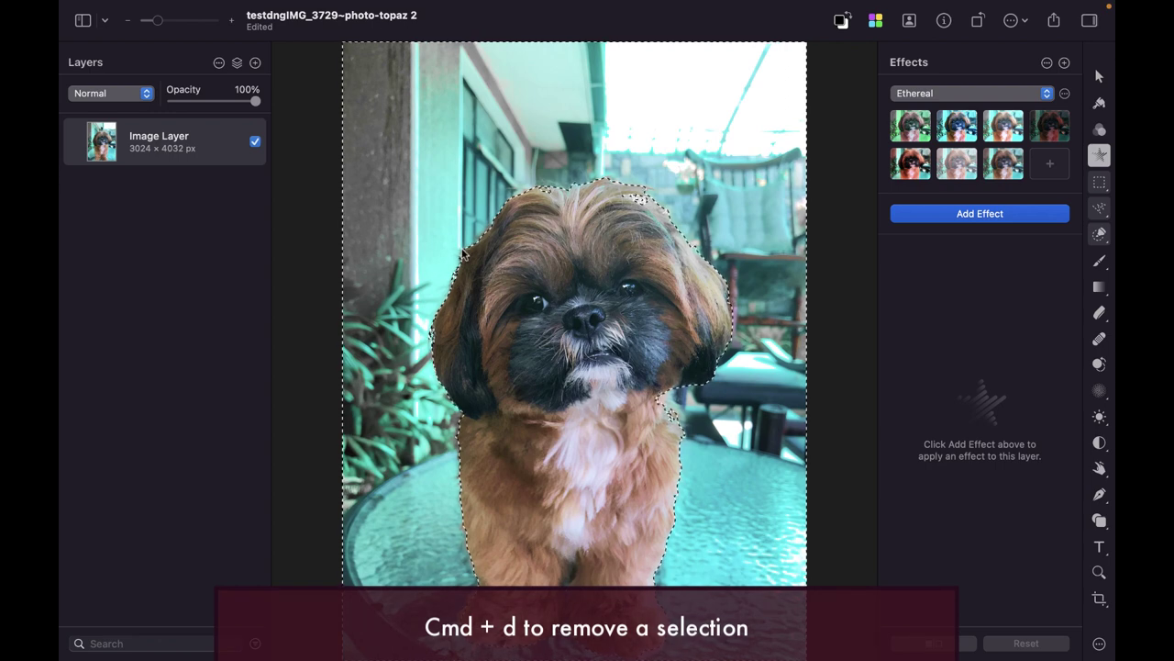
key(super+d)
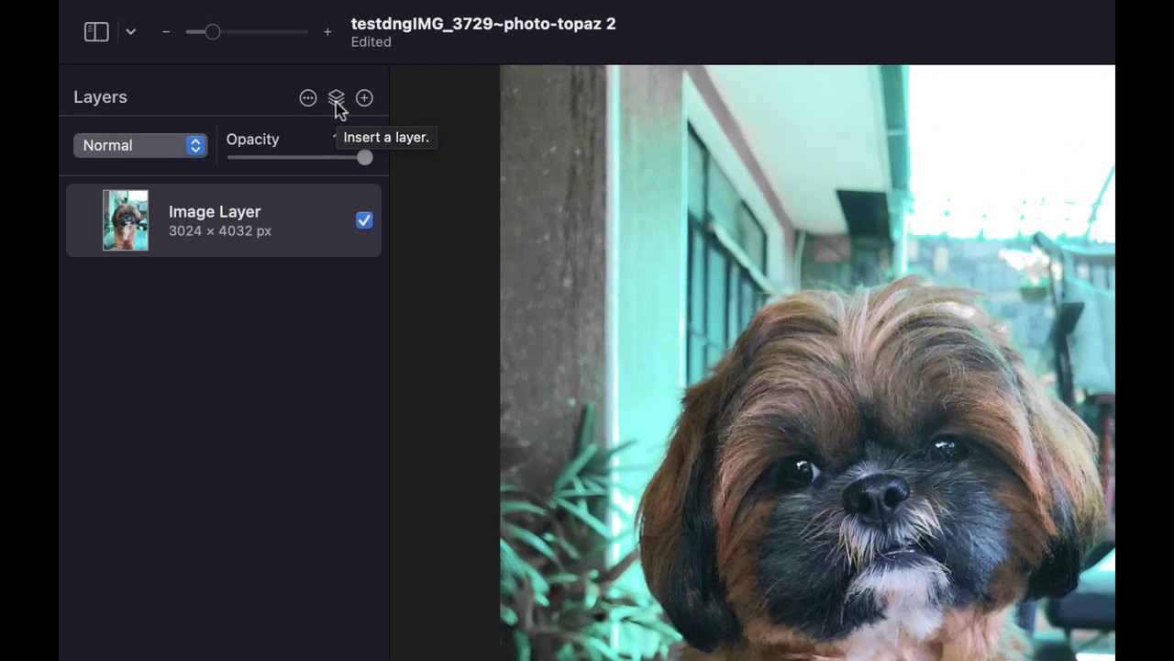
Add an Effects layer with a Bokeh blur of 78.6 px radius and 47% ring amount.
click(299, 85)
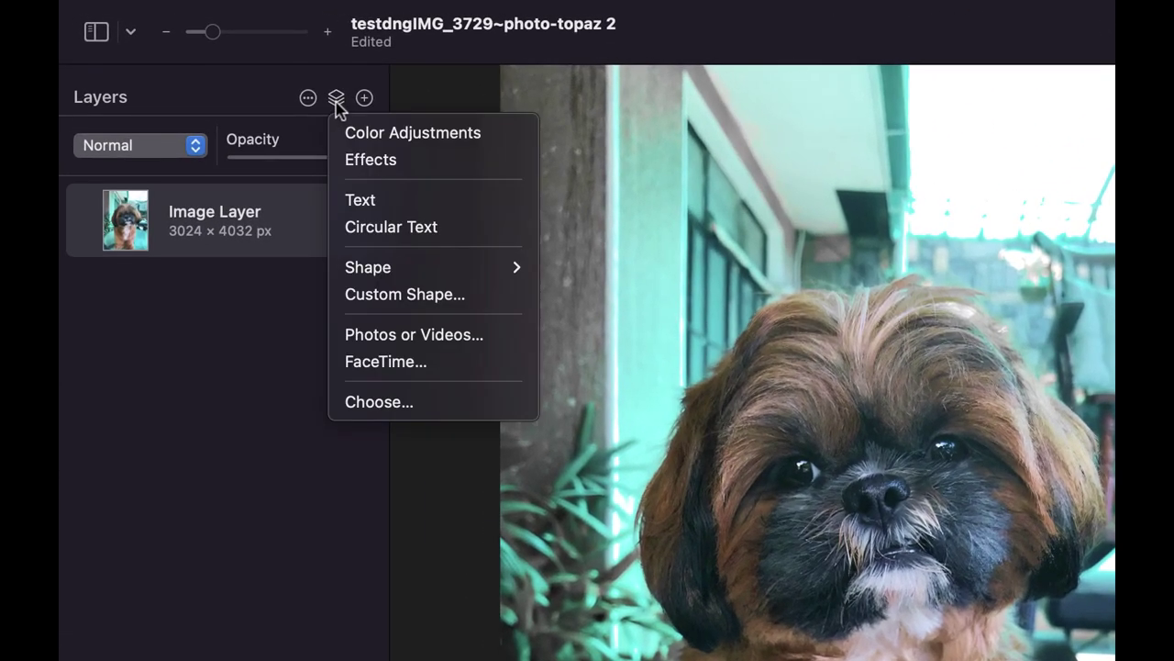
click(347, 158)
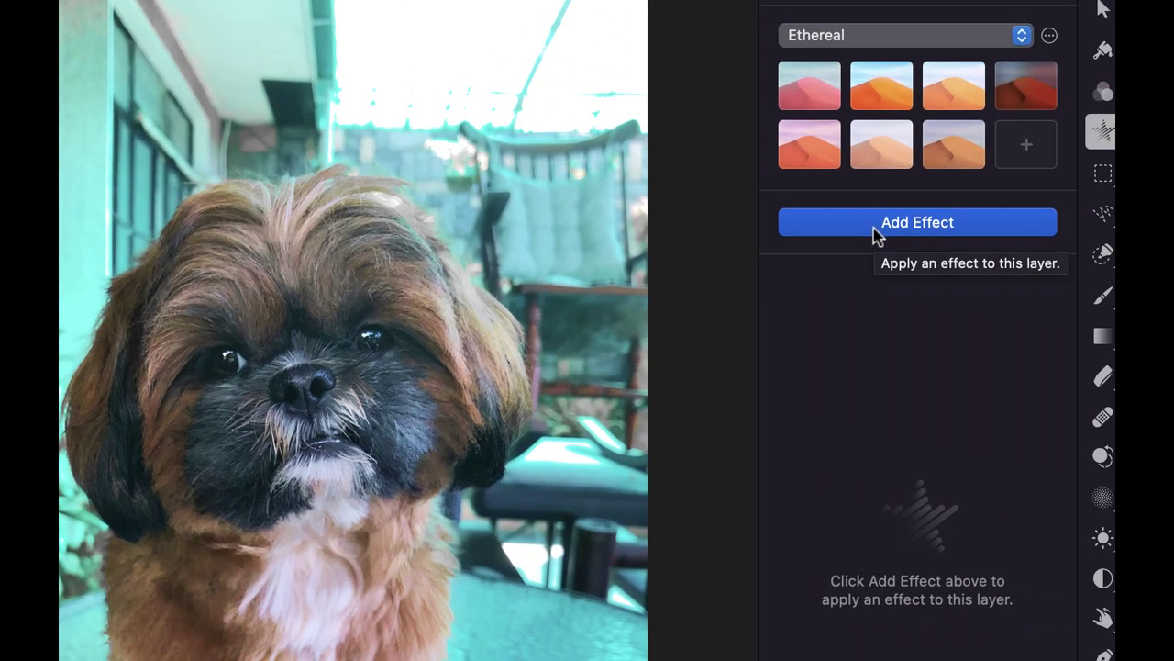
click(876, 229)
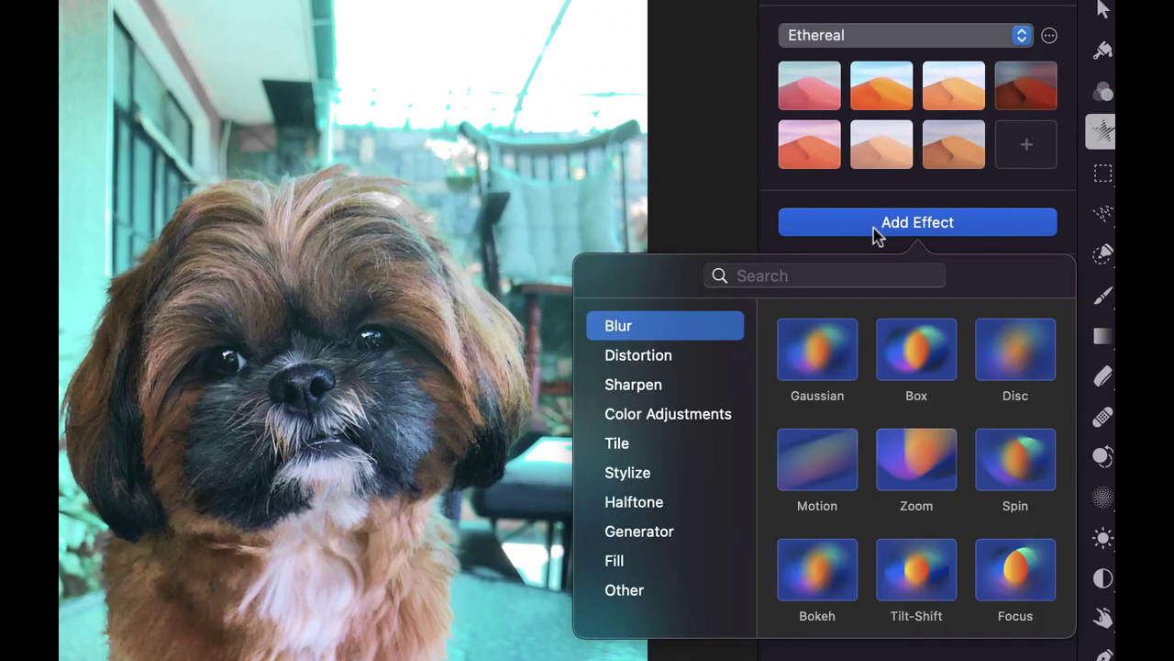
click(816, 576)
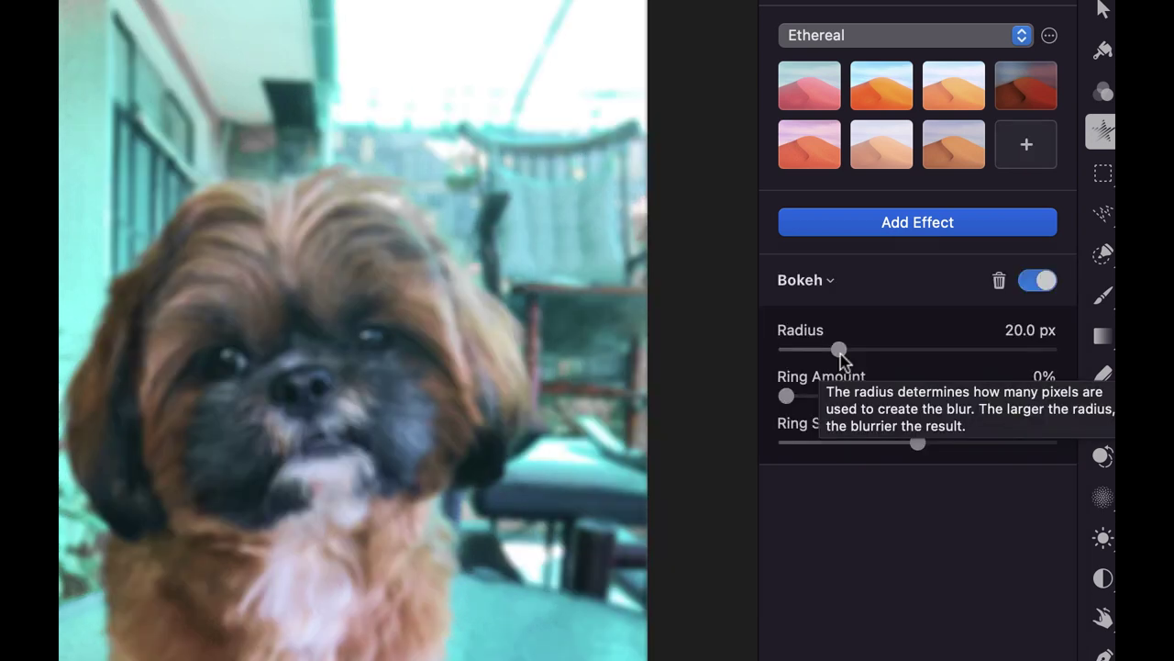
drag(841, 354, 994, 360)
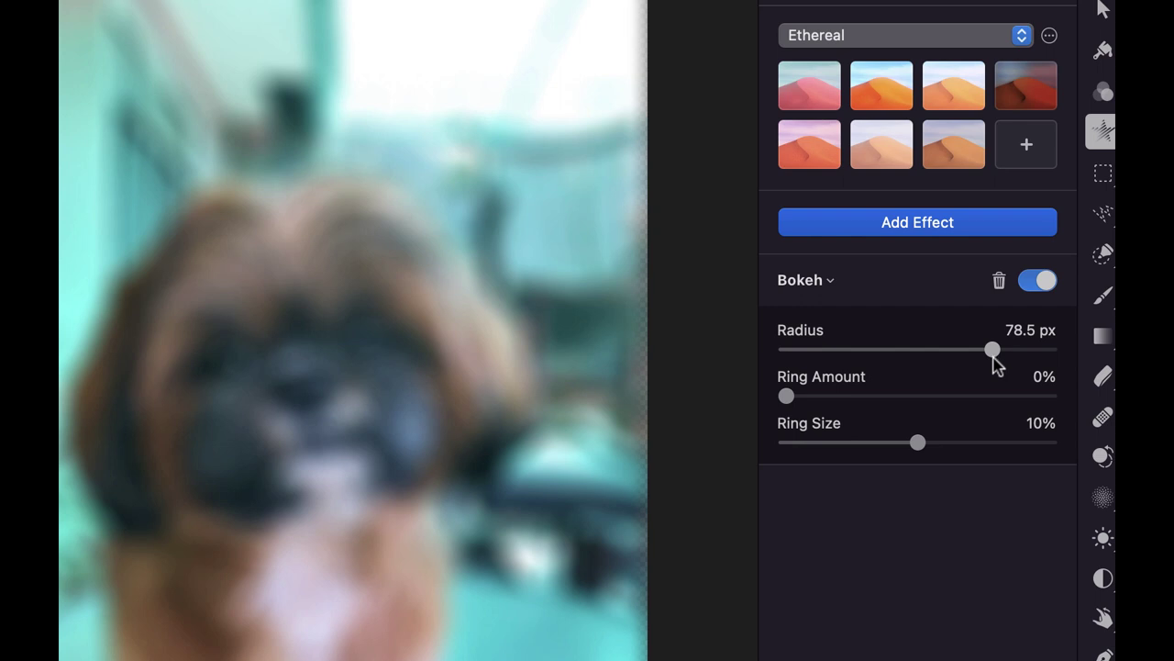
click(909, 396)
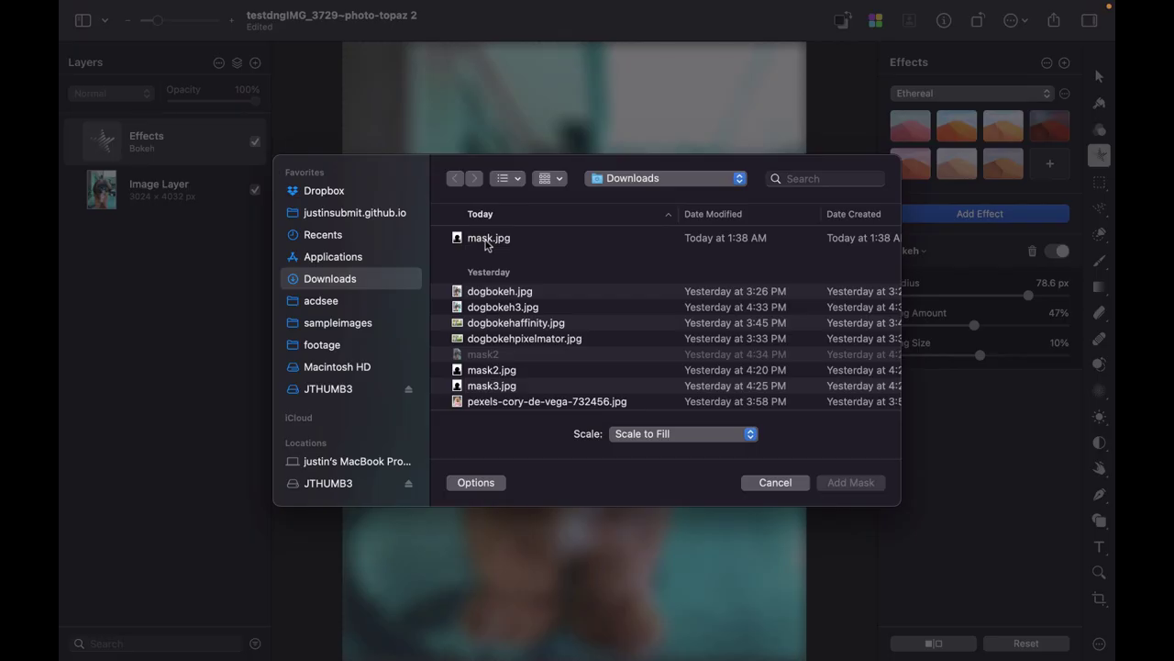
Add mask.jpg from Downloads as the mask of the Bokeh effects layer.
click(487, 240)
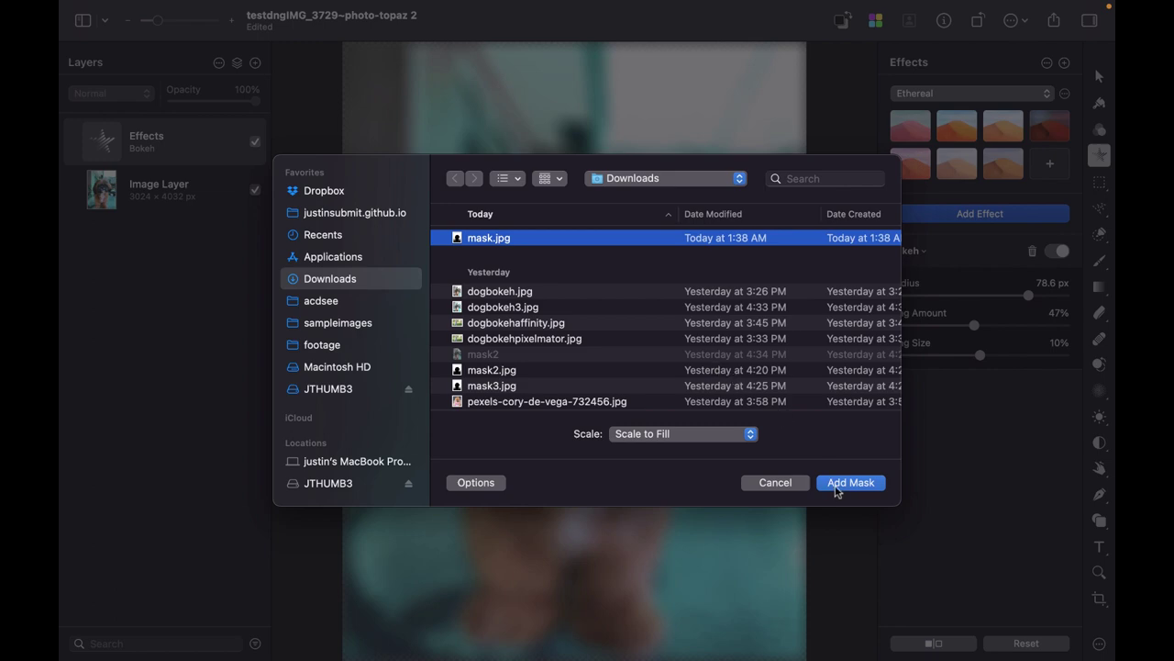
click(836, 485)
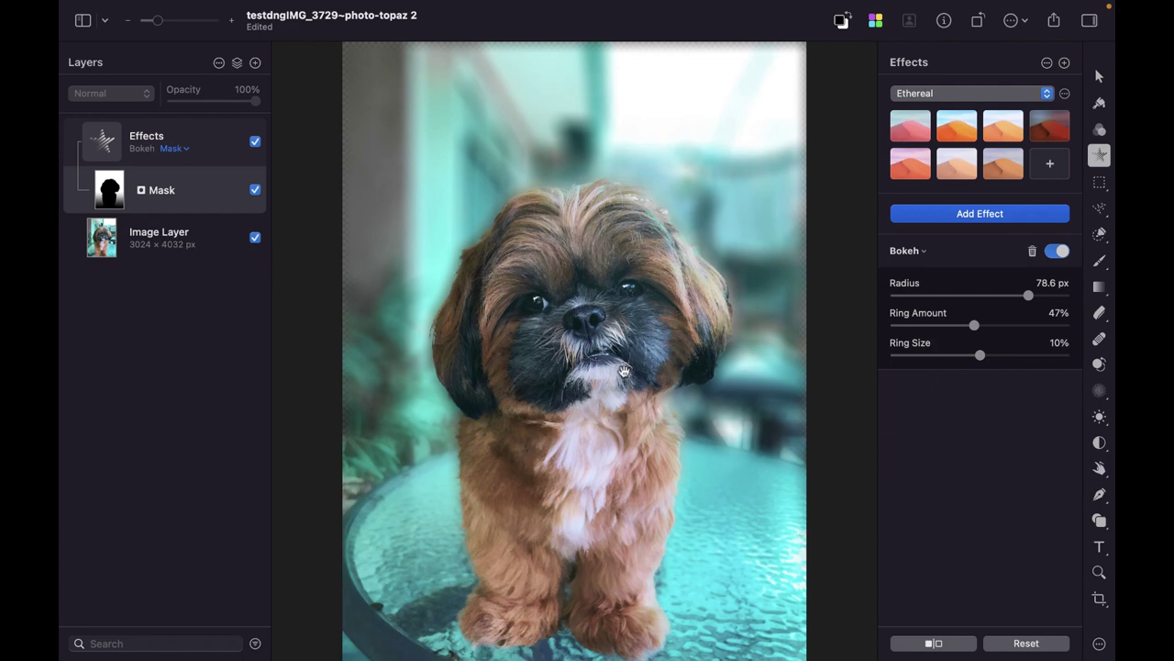
Lower the Bokeh radius to 65.7 px and toggle the effects layer to compare with the original.
drag(1028, 294, 1006, 327)
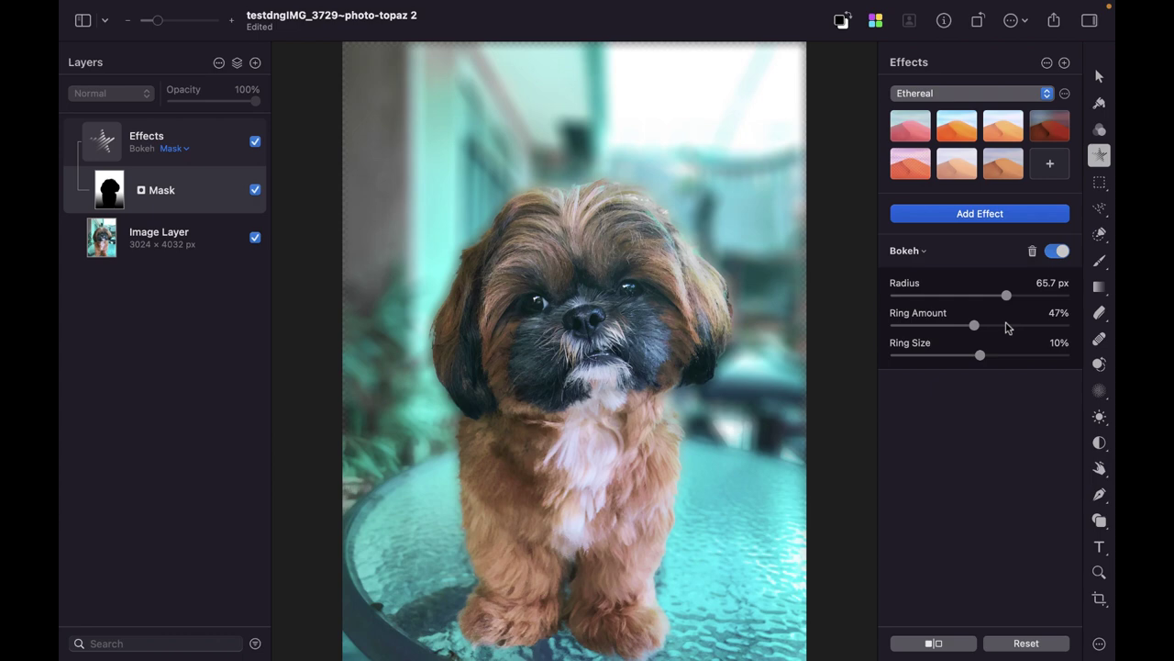
click(255, 143)
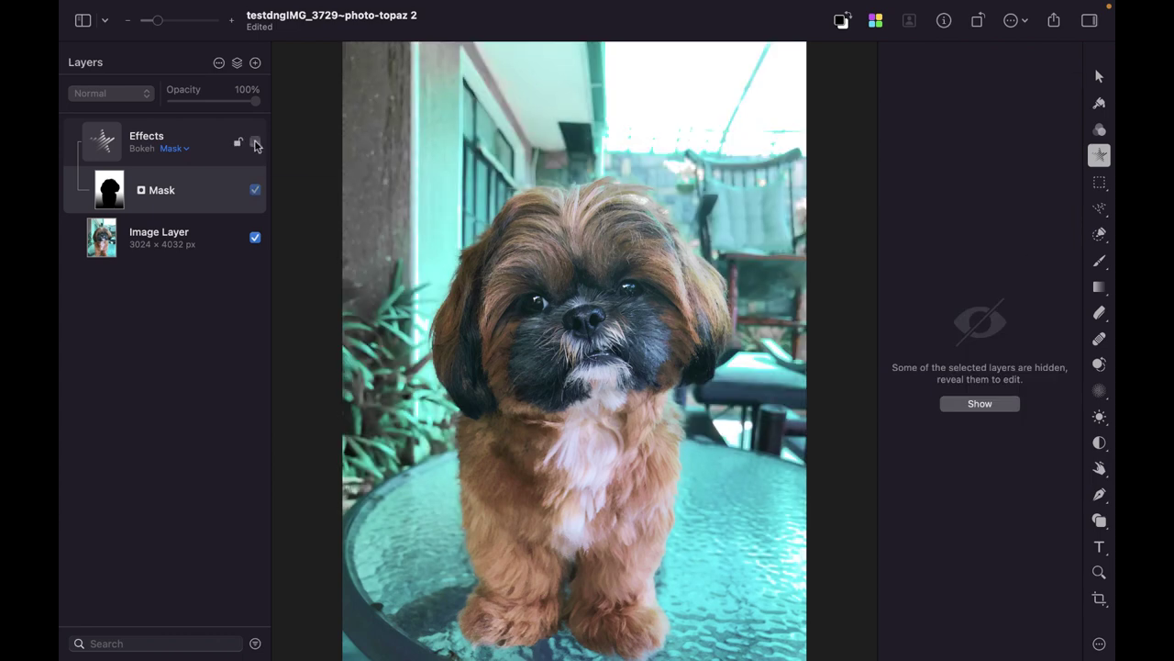
click(255, 143)
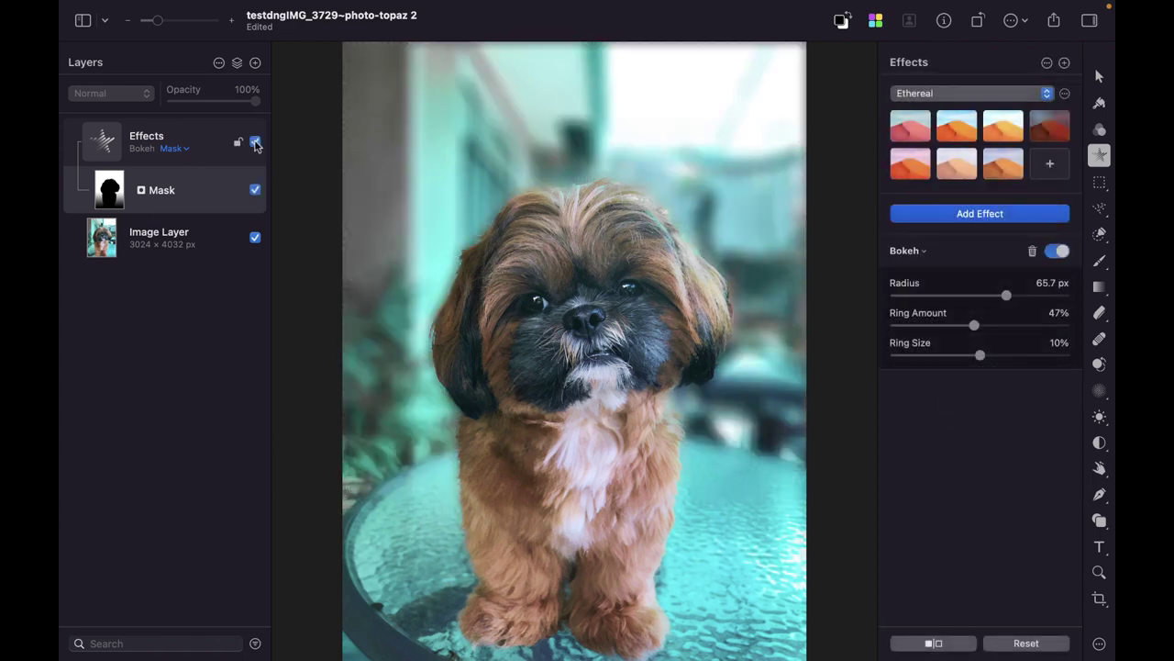
click(255, 143)
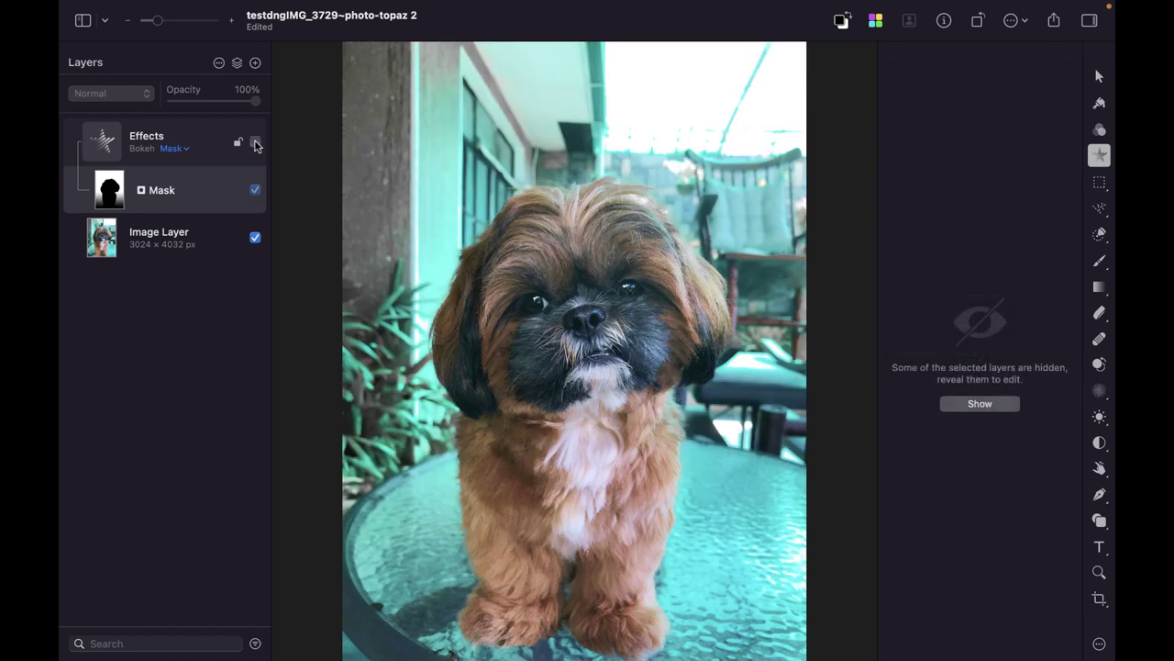
click(255, 143)
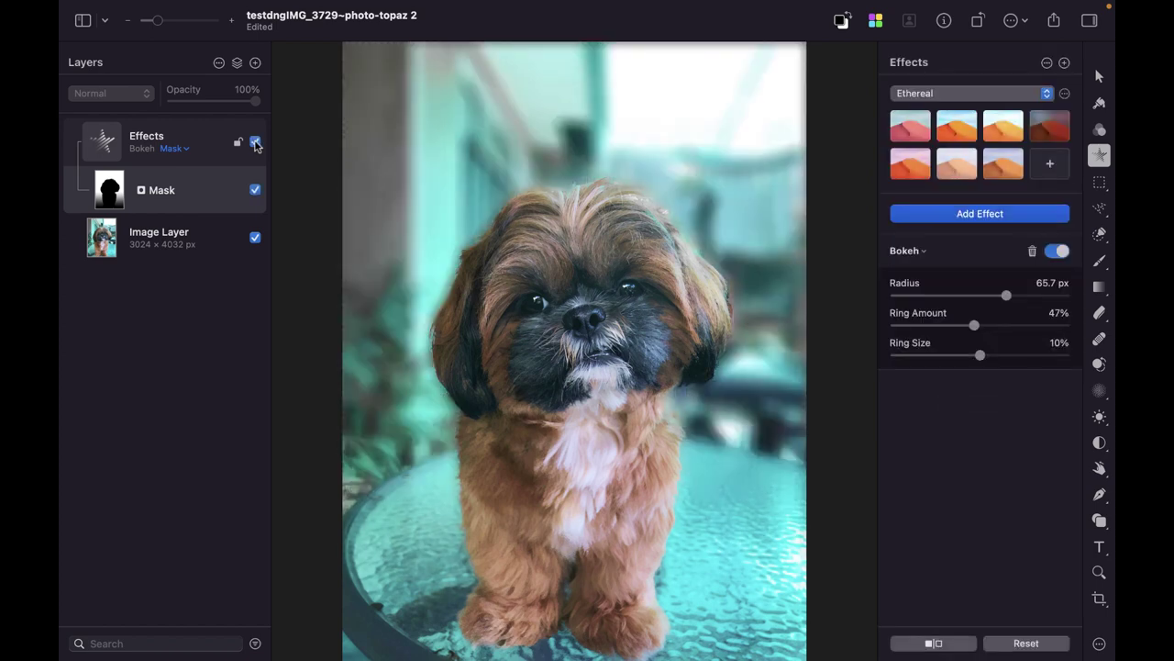